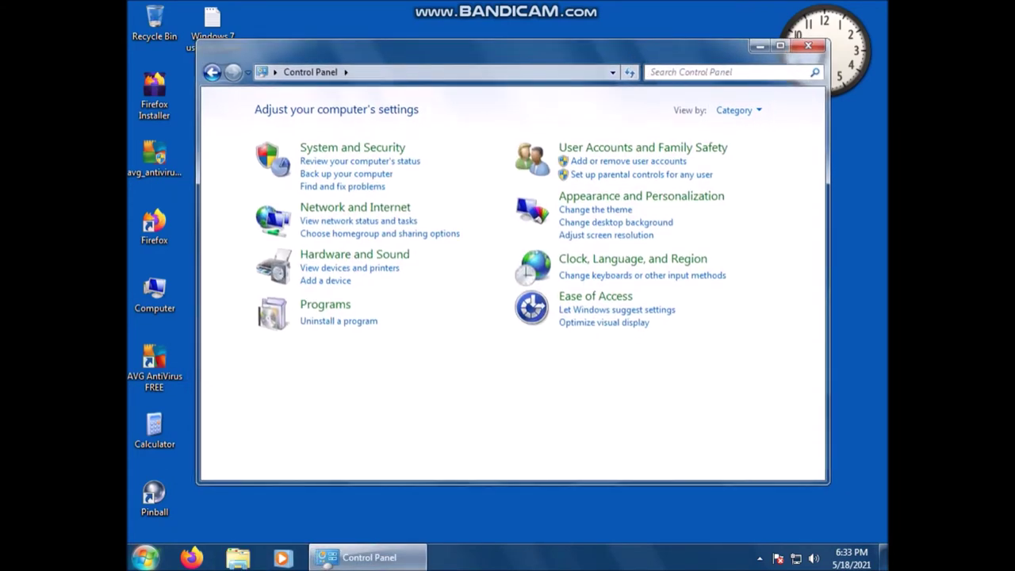
# - Open the Power saver plan's settings under Power Options and set the display to turn off after 5 minutes
pyautogui.click(372, 147)
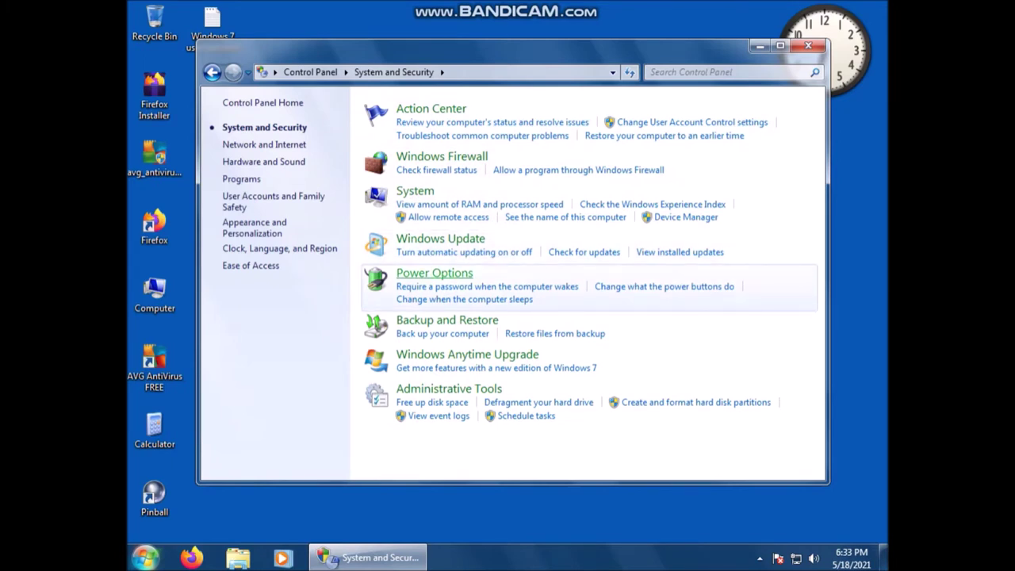
pyautogui.click(434, 273)
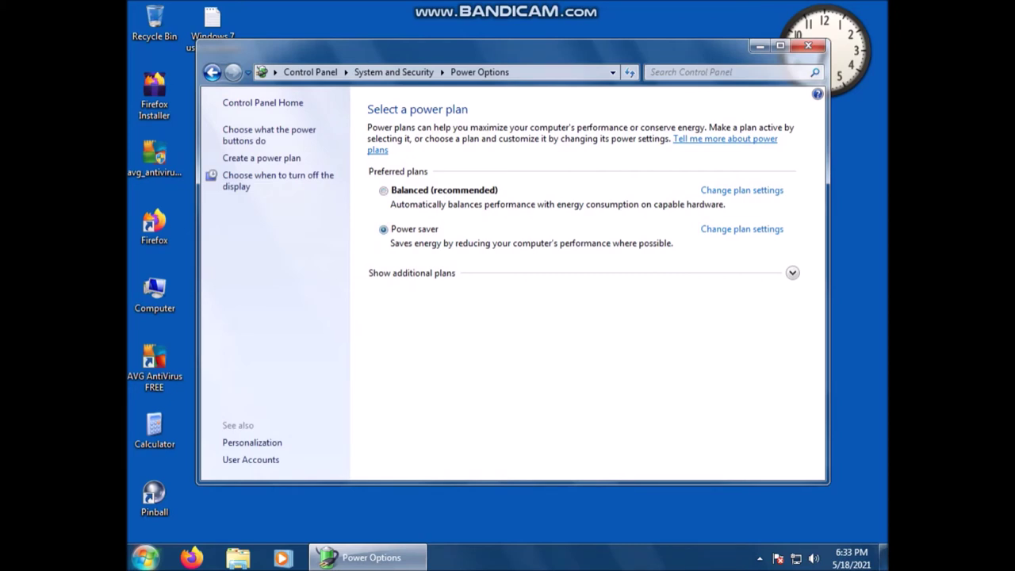
pyautogui.click(741, 229)
pyautogui.click(461, 164)
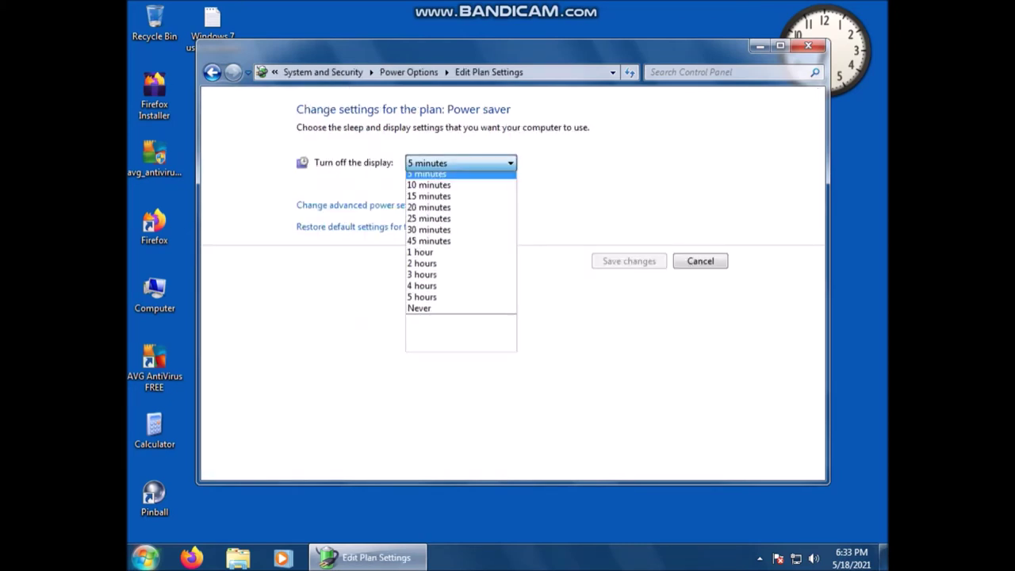
pyautogui.scroll(1, 460, 268)
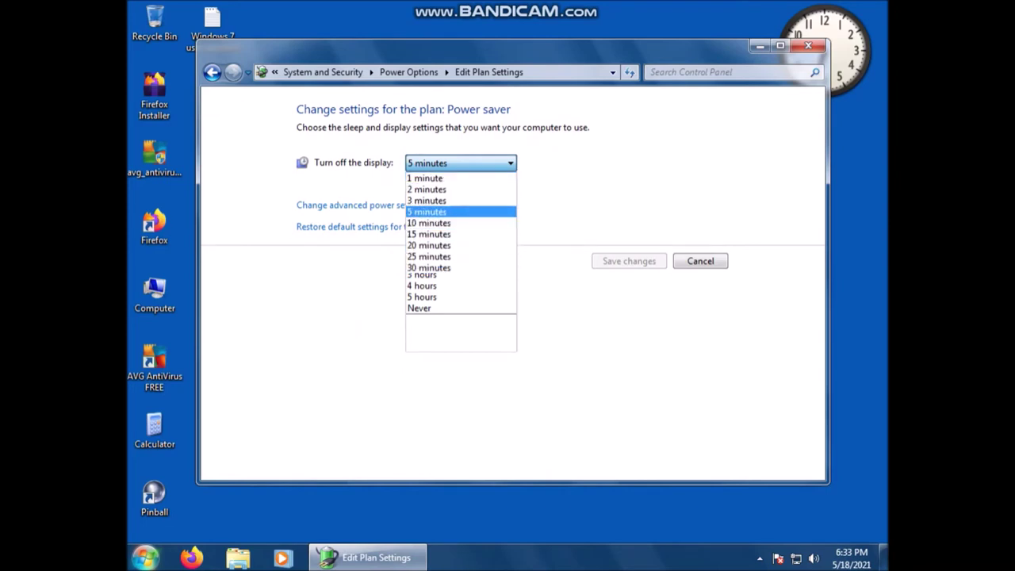
pyautogui.click(460, 211)
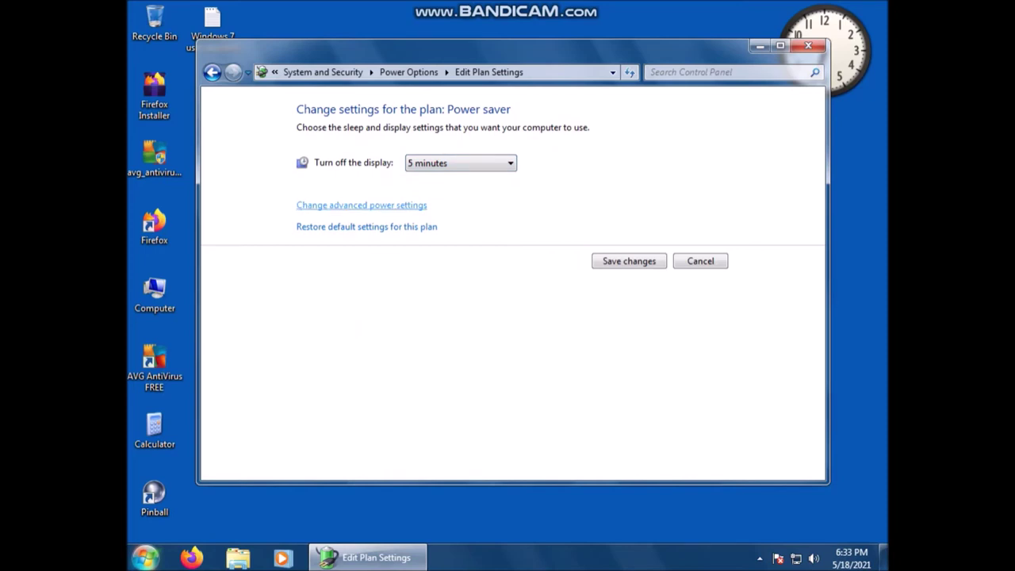
# - In the plan's advanced power settings, set the desktop background slide show to Paused
pyautogui.click(362, 204)
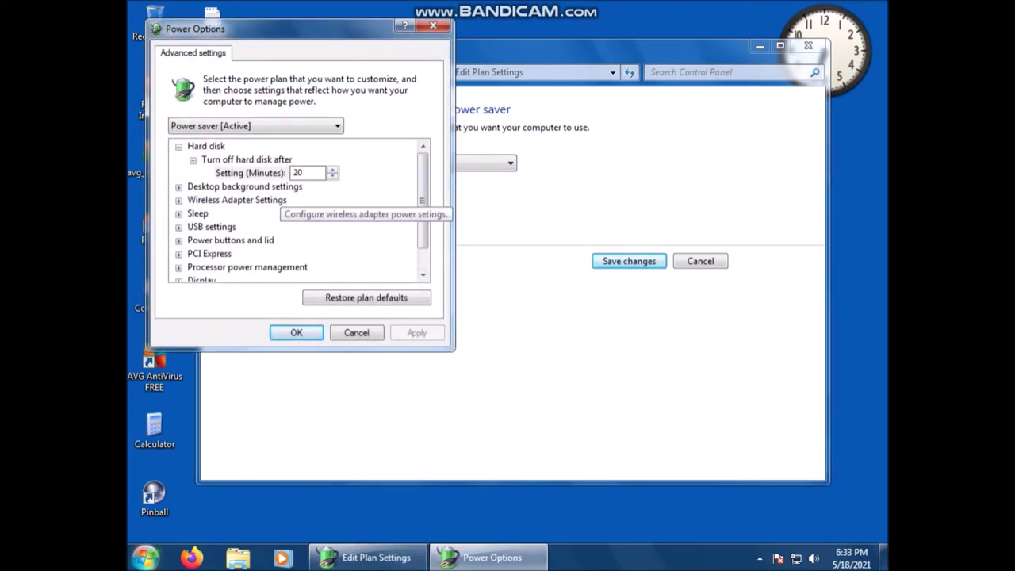
pyautogui.doubleClick(270, 187)
pyautogui.doubleClick(277, 187)
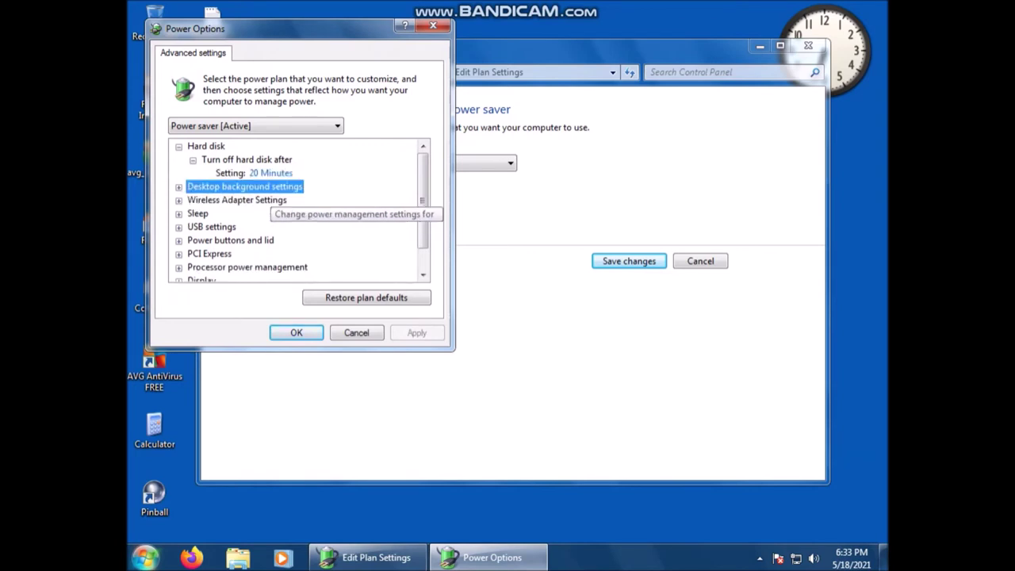
pyautogui.doubleClick(268, 187)
pyautogui.doubleClick(224, 201)
pyautogui.click(268, 213)
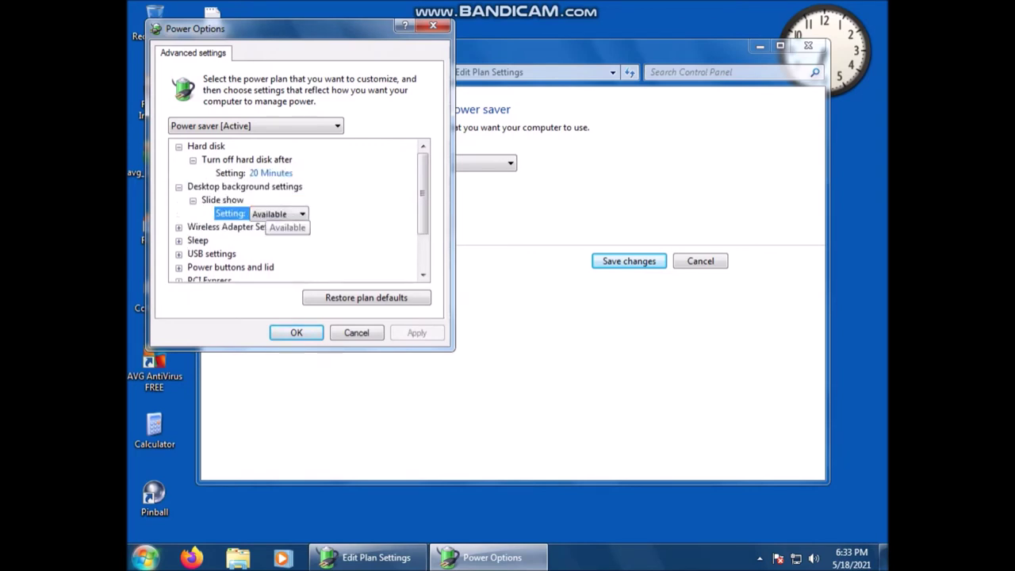
pyautogui.click(300, 214)
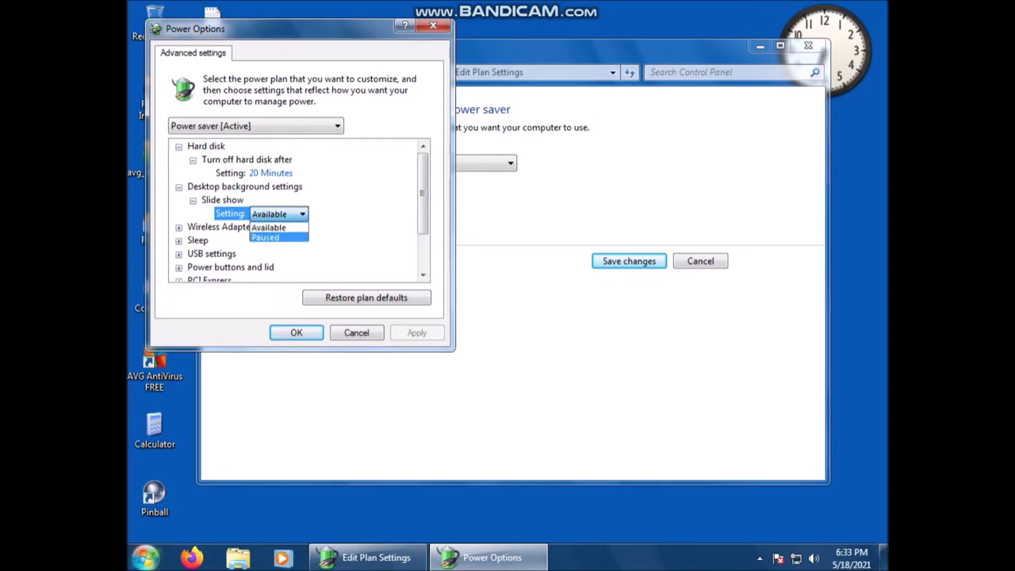
pyautogui.click(267, 236)
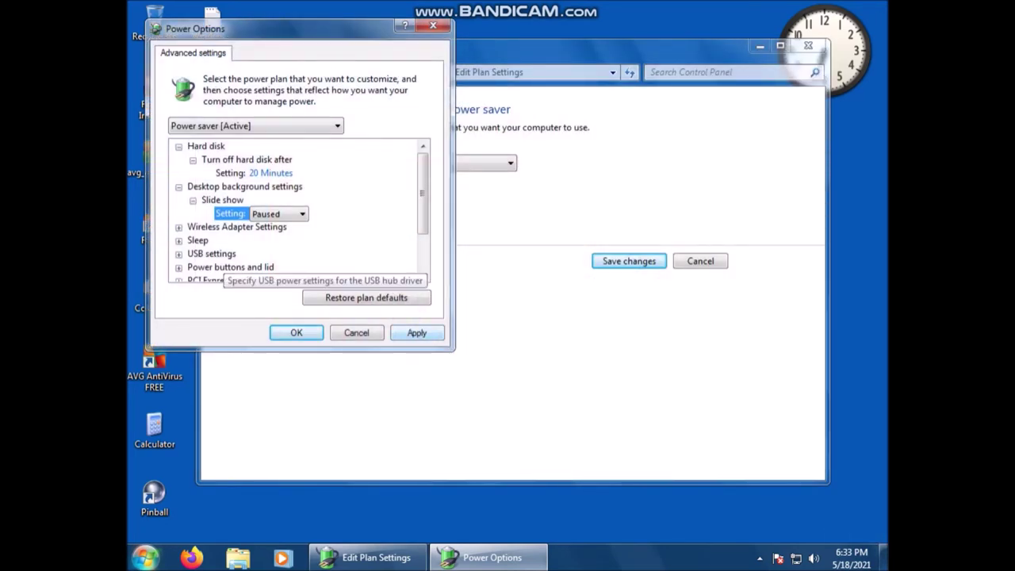
# - Expand the Display and Multimedia advanced settings for review, and save the Power saver plan changes
pyautogui.click(228, 267)
pyautogui.scroll(-2, 228, 267)
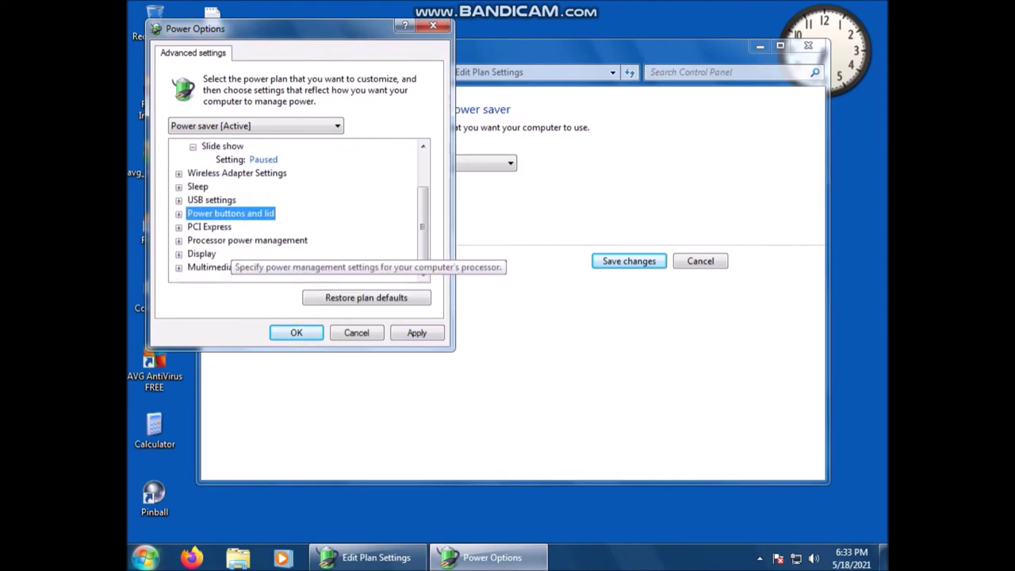
pyautogui.doubleClick(207, 254)
pyautogui.scroll(-1, 206, 256)
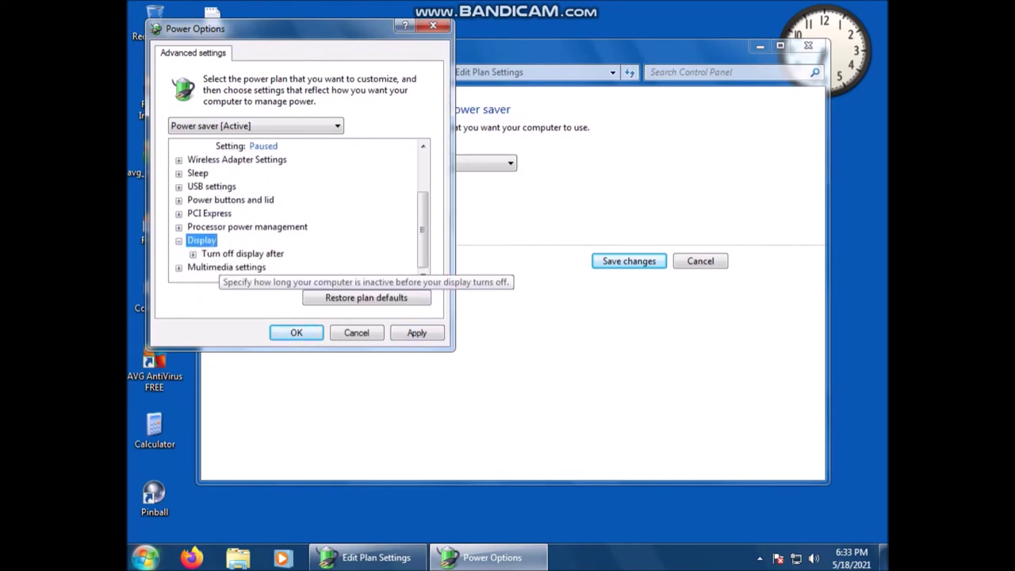
pyautogui.doubleClick(222, 255)
pyautogui.scroll(-1, 225, 262)
pyautogui.doubleClick(229, 267)
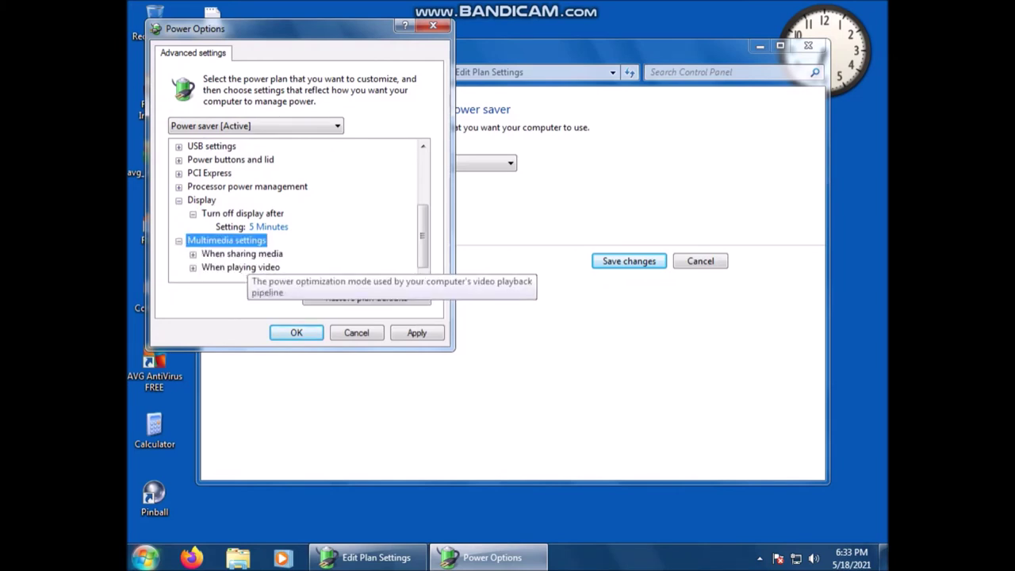
pyautogui.click(296, 333)
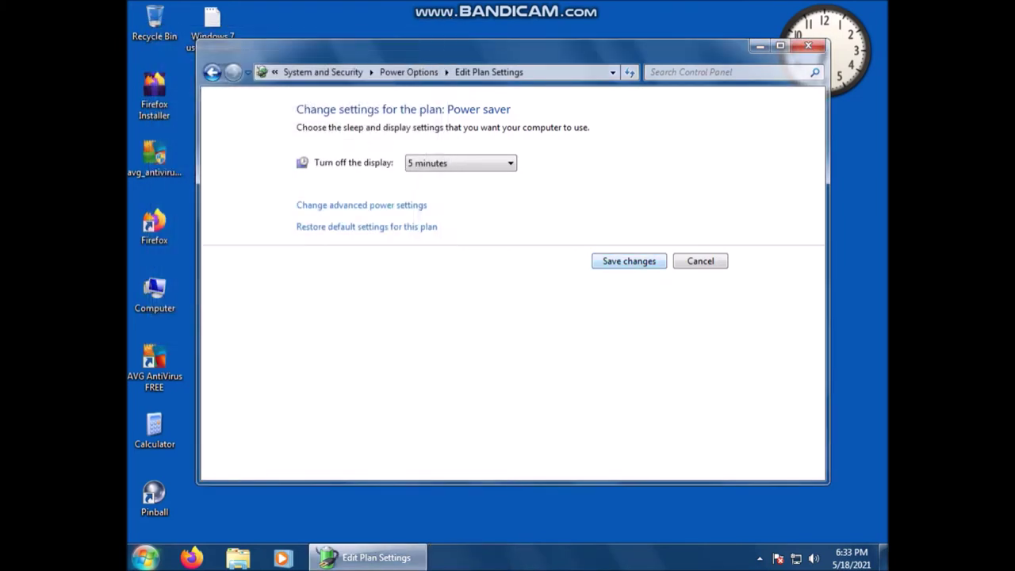
pyautogui.click(629, 261)
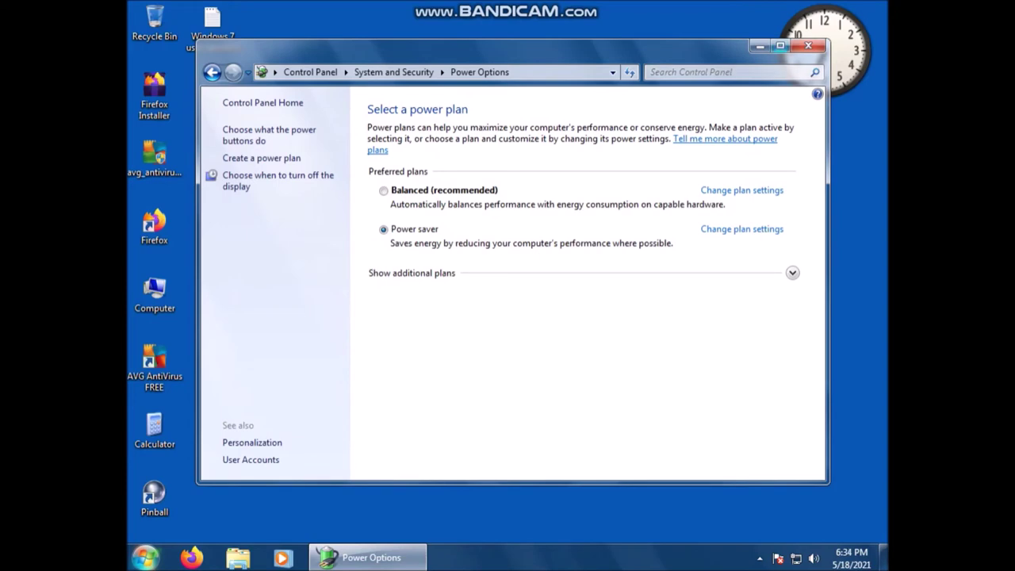
# - Open the desktop's Personalization settings
pyautogui.rightClick(658, 13)
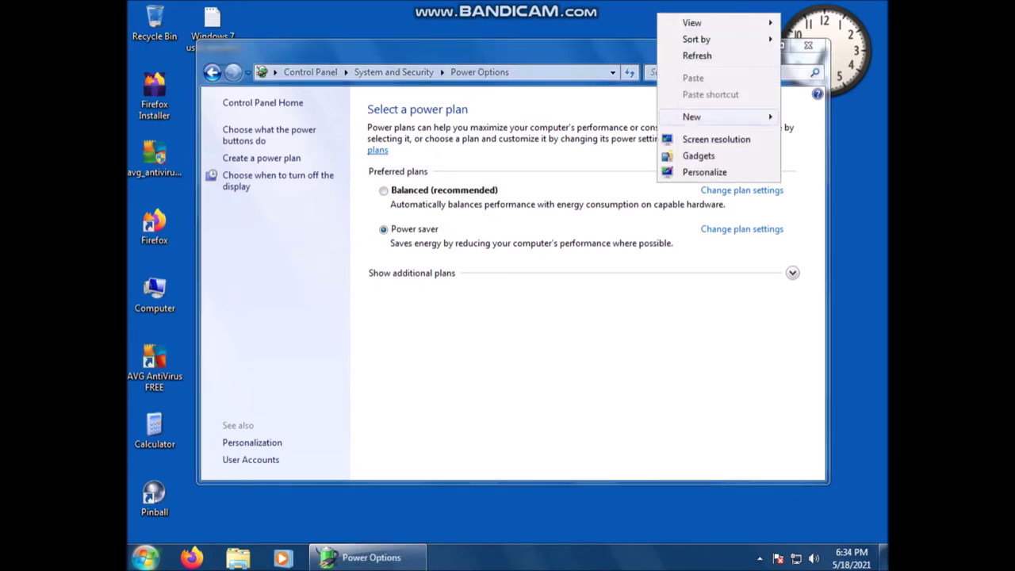
pyautogui.click(702, 172)
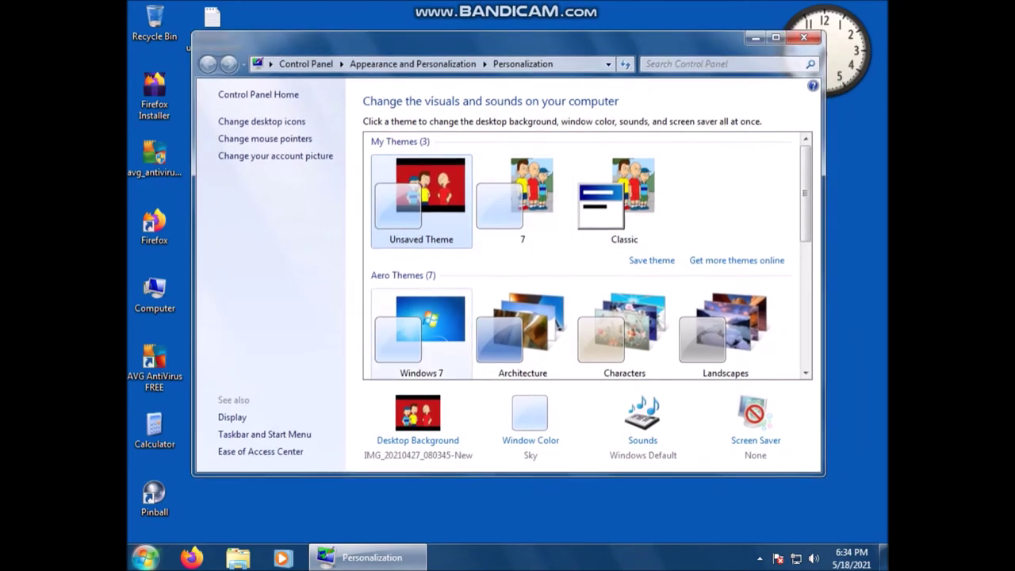
# - Write the note "Goal 2 Switch to Classic" in Notepad and close it without saving
pyautogui.click(145, 557)
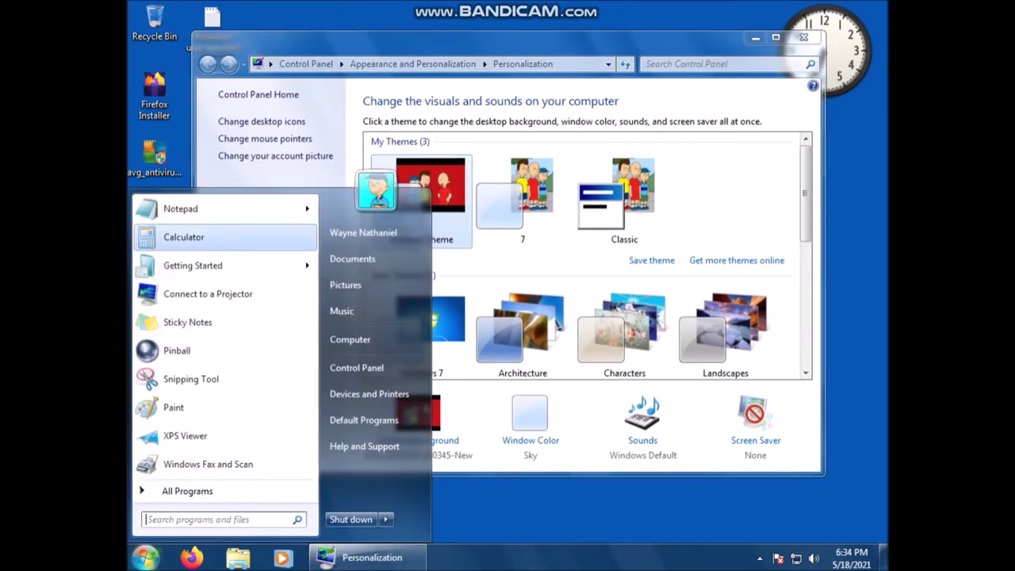
pyautogui.press('Return')
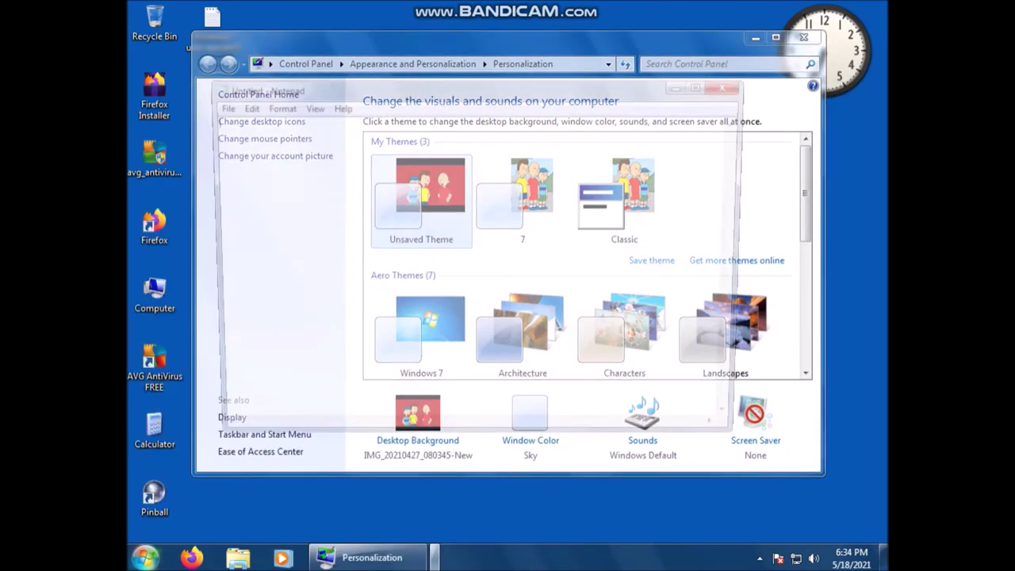
pyautogui.write('ZG')
pyautogui.press('BackSpace')
pyautogui.write('Goal 2 Switch to Class')
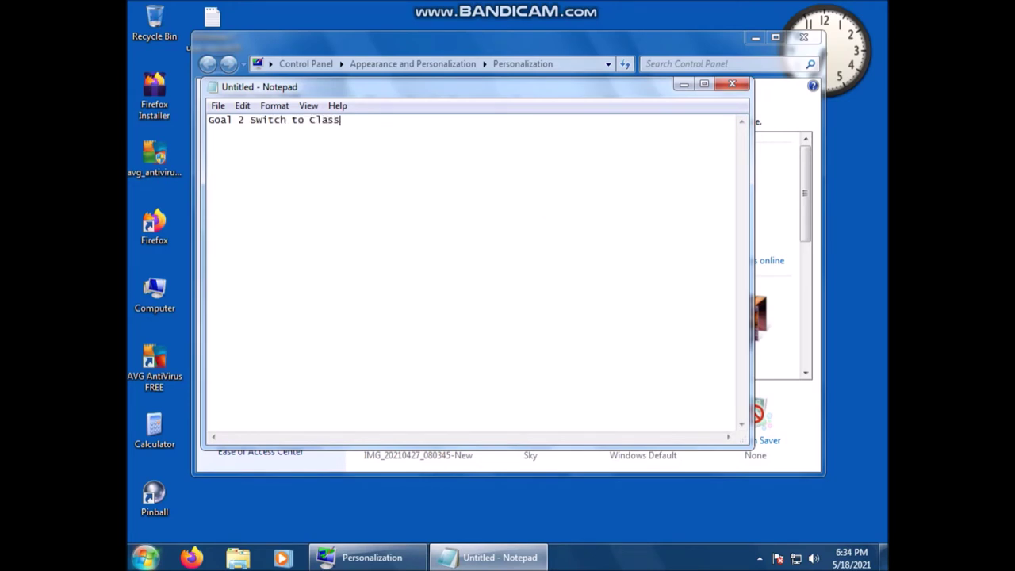
pyautogui.write('ic')
pyautogui.click(731, 83)
pyautogui.click(536, 279)
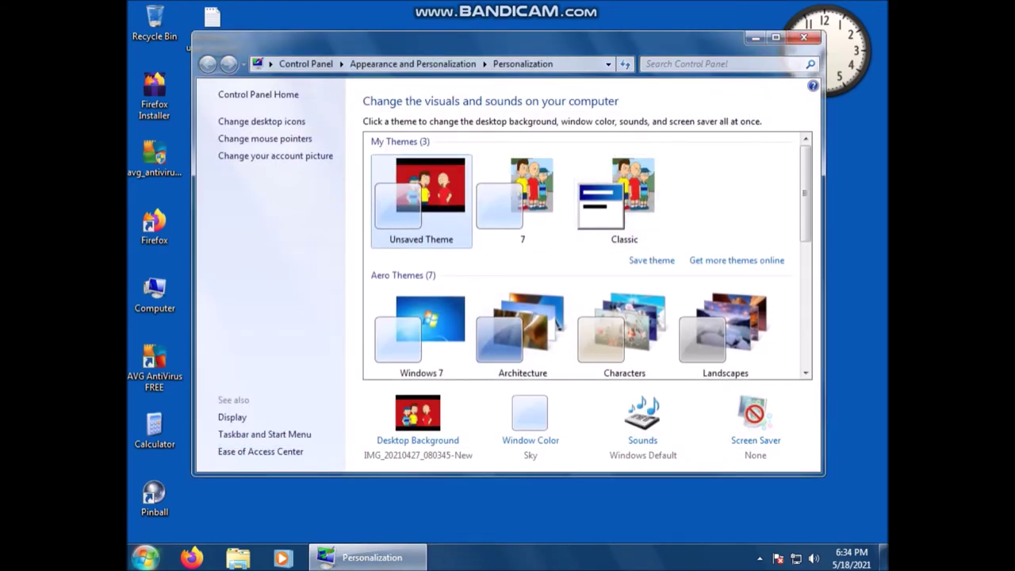
# - Apply the Windows Classic theme from the Basic and High Contrast Themes and reposition the Personalization window
pyautogui.scroll(-5, 587, 254)
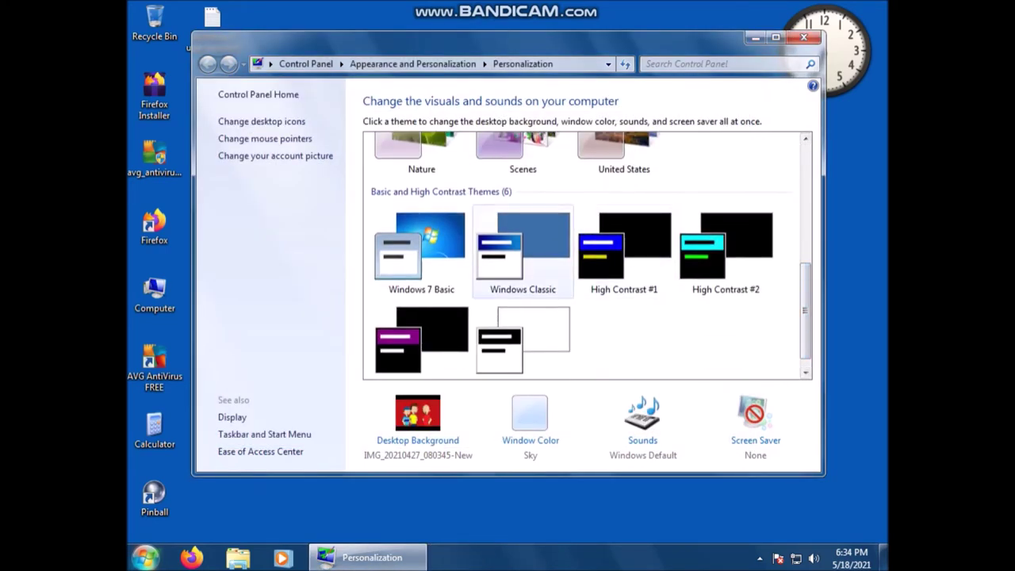
pyautogui.click(523, 252)
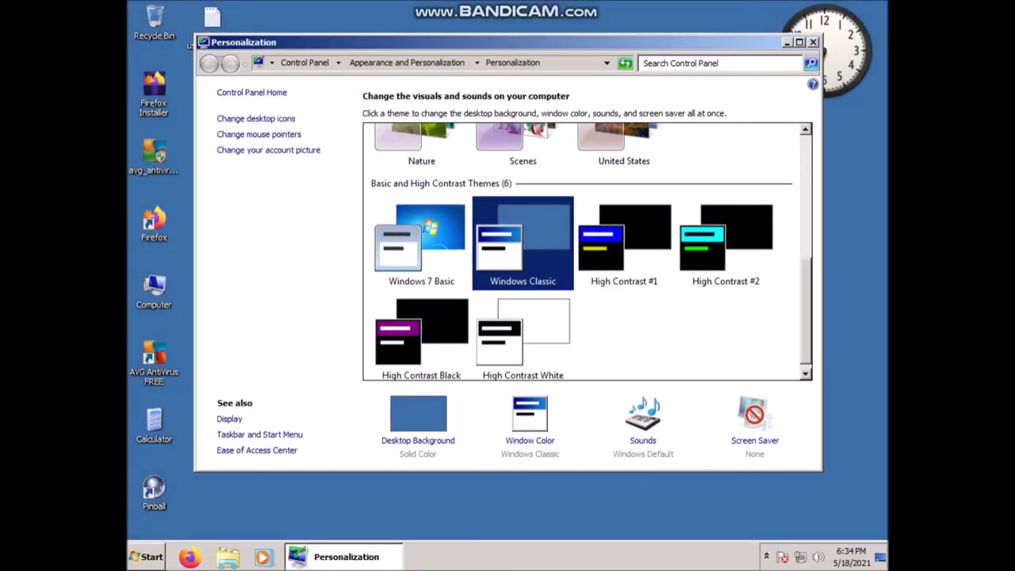
pyautogui.moveTo(507, 42); pyautogui.dragTo(532, 43)
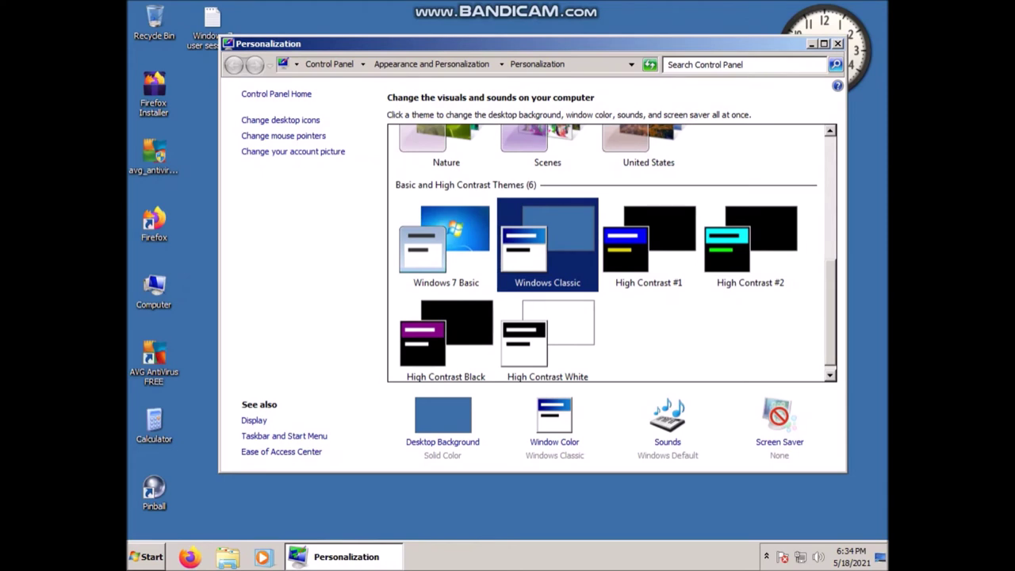
# - Write the note "i can return that" in Notepad and close it without saving
pyautogui.click(147, 556)
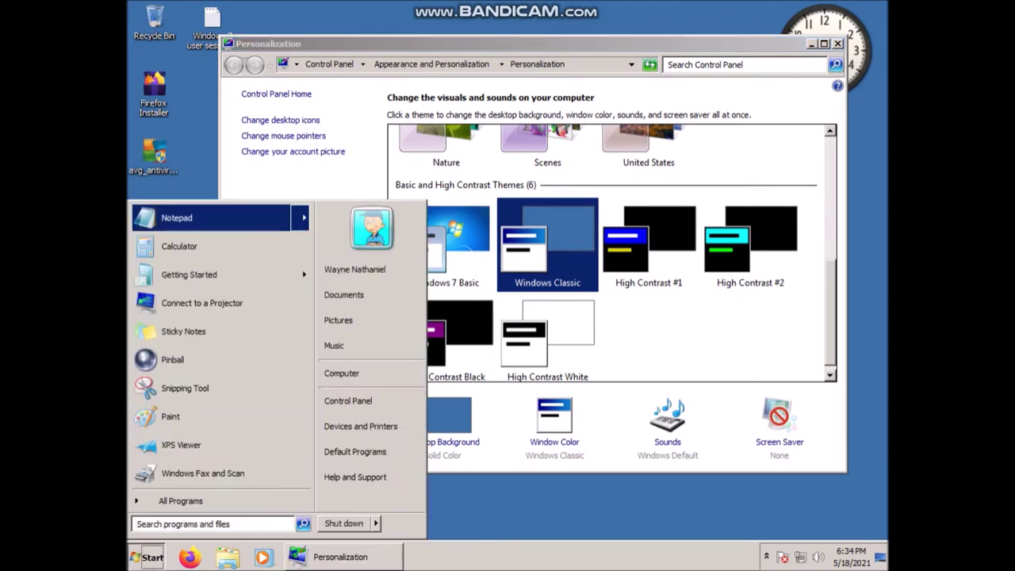
pyautogui.click(178, 217)
pyautogui.write('i can ret')
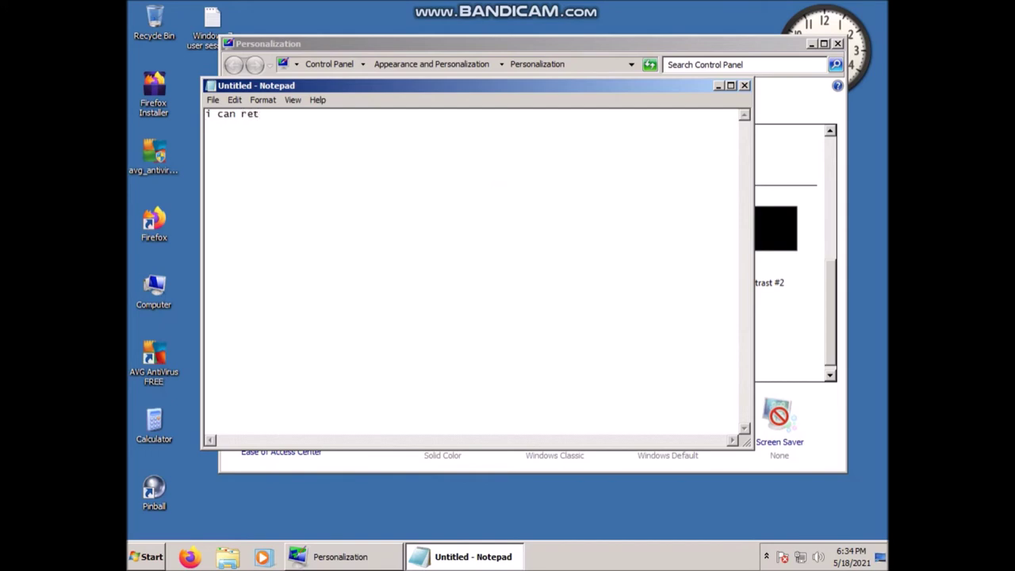
pyautogui.write('urn that')
pyautogui.hotkey('alt', 'F4')
pyautogui.click(546, 283)
# - For the desktop background, use the Windows Desktop Backgrounds location with all pictures deselected and the picture position set to Center
pyautogui.click(443, 442)
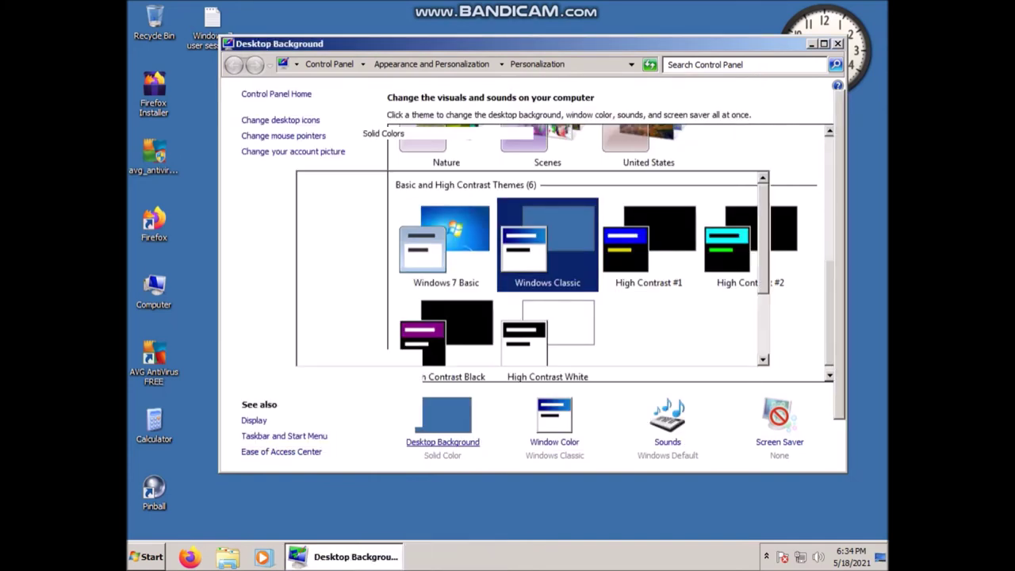
pyautogui.click(452, 133)
pyautogui.click(418, 146)
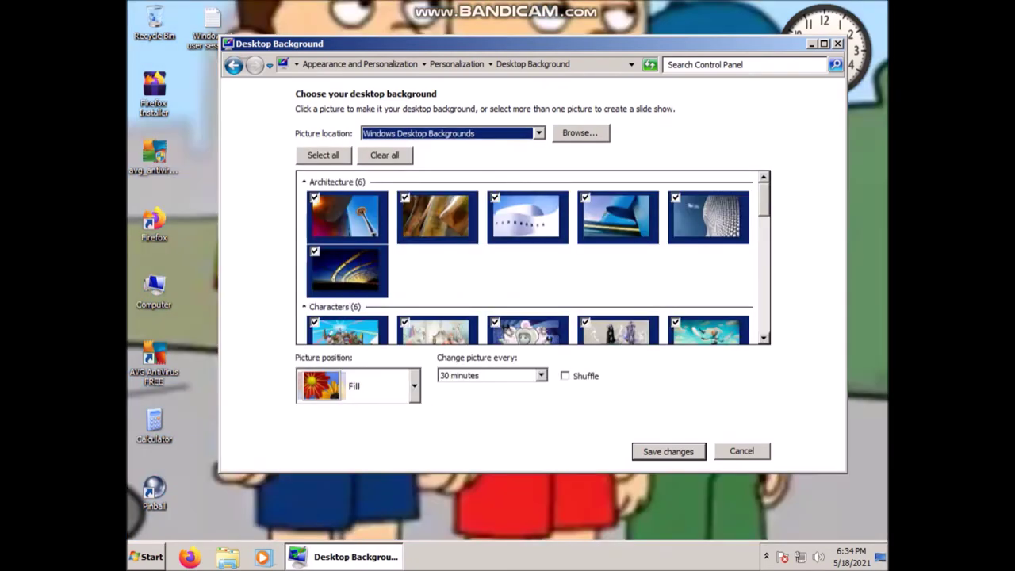
pyautogui.click(385, 155)
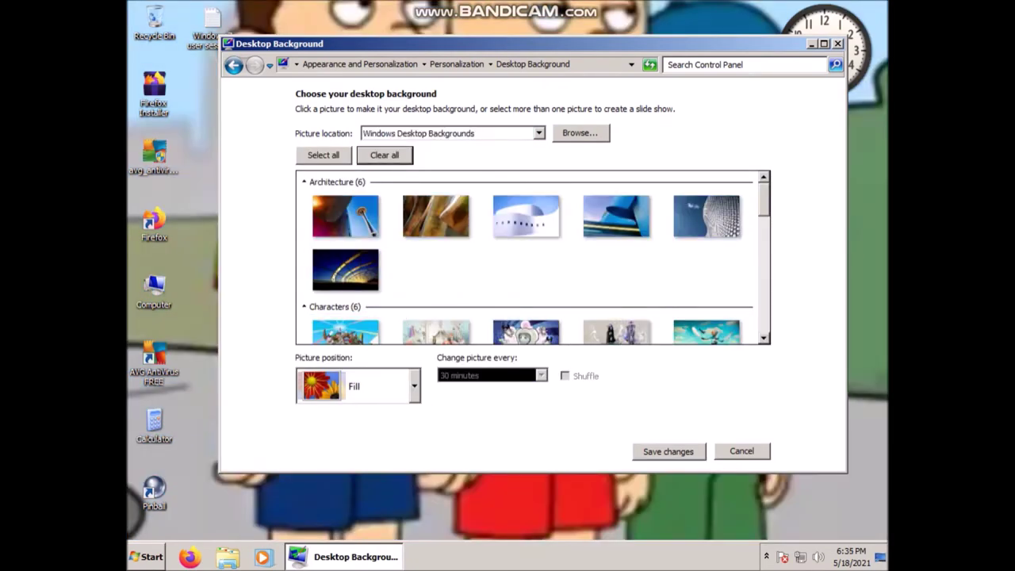
pyautogui.click(380, 386)
pyautogui.click(364, 553)
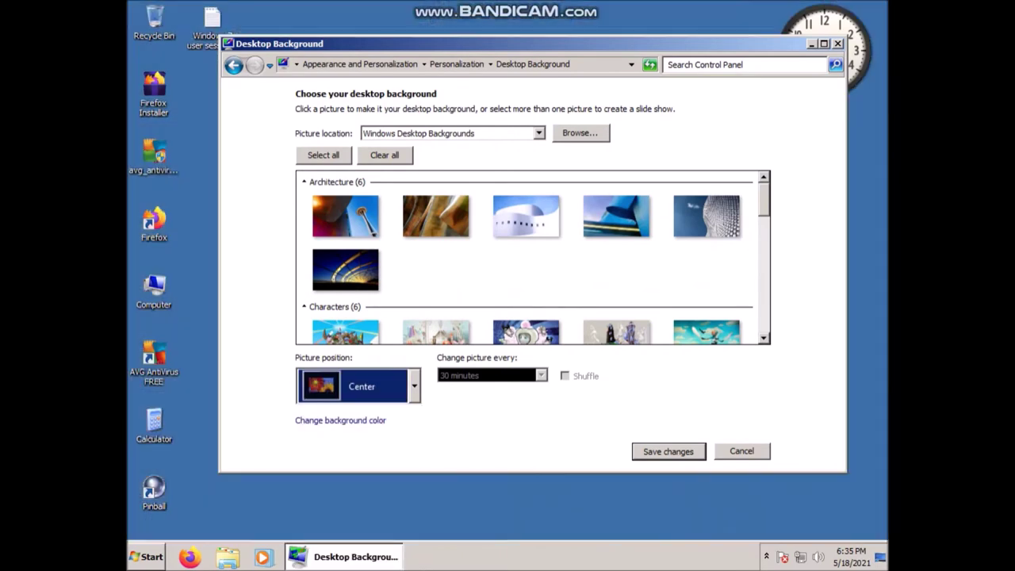
# - Choose the red cartoon picture in the Windows group as the desktop background and save the changes
pyautogui.scroll(-5, 615, 197)
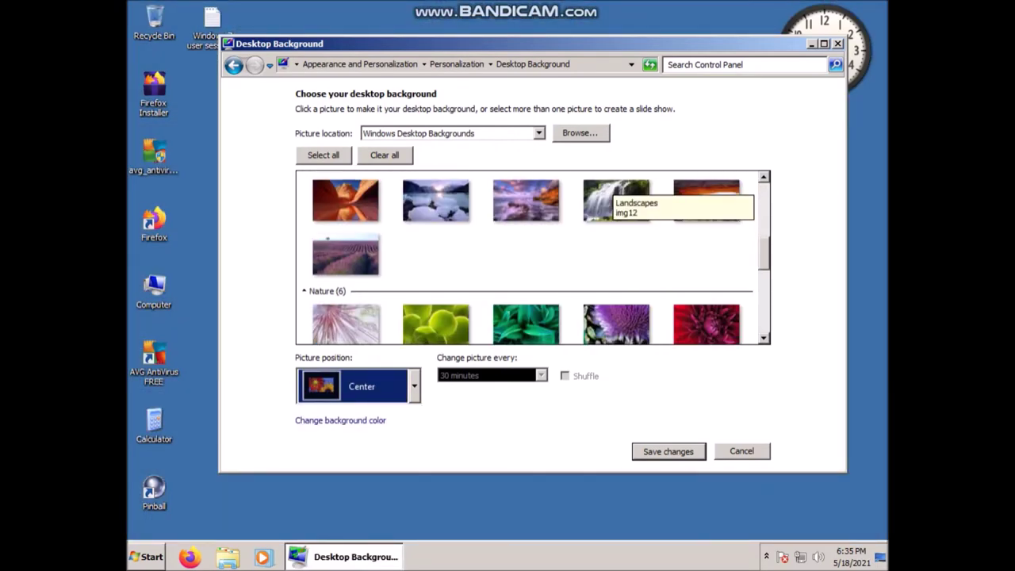
pyautogui.scroll(-8, 615, 197)
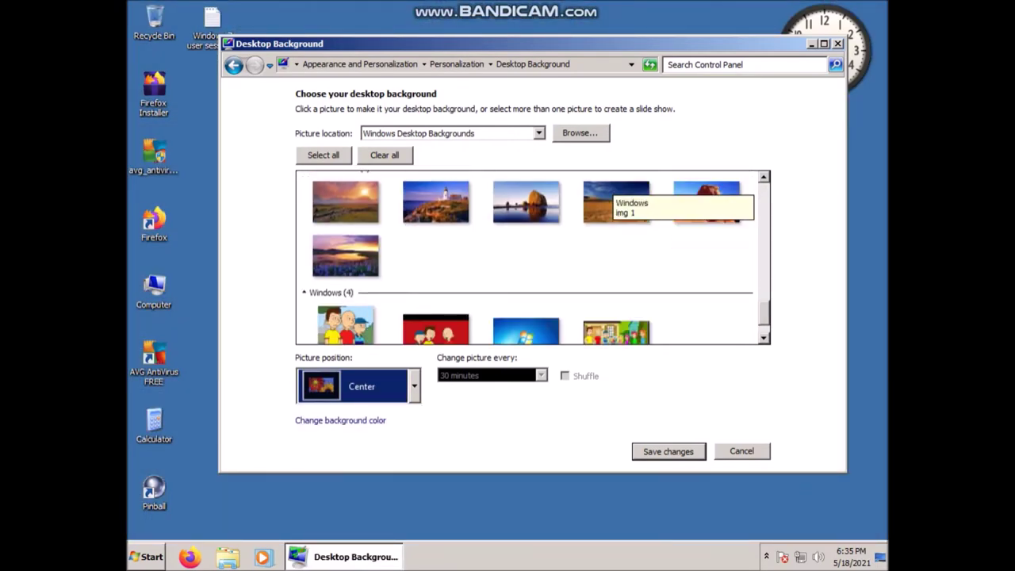
pyautogui.scroll(-1, 615, 197)
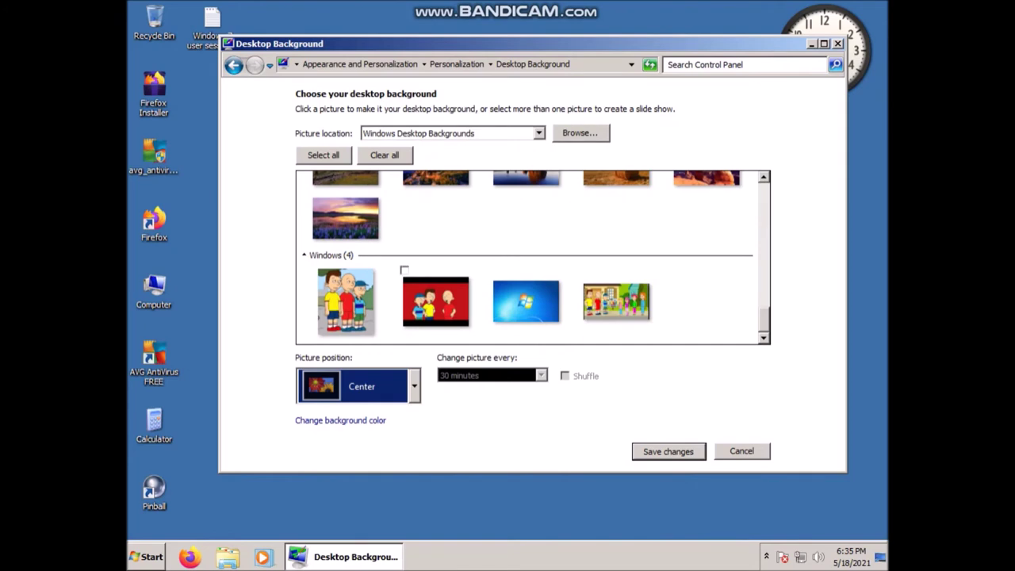
pyautogui.click(436, 302)
pyautogui.click(667, 451)
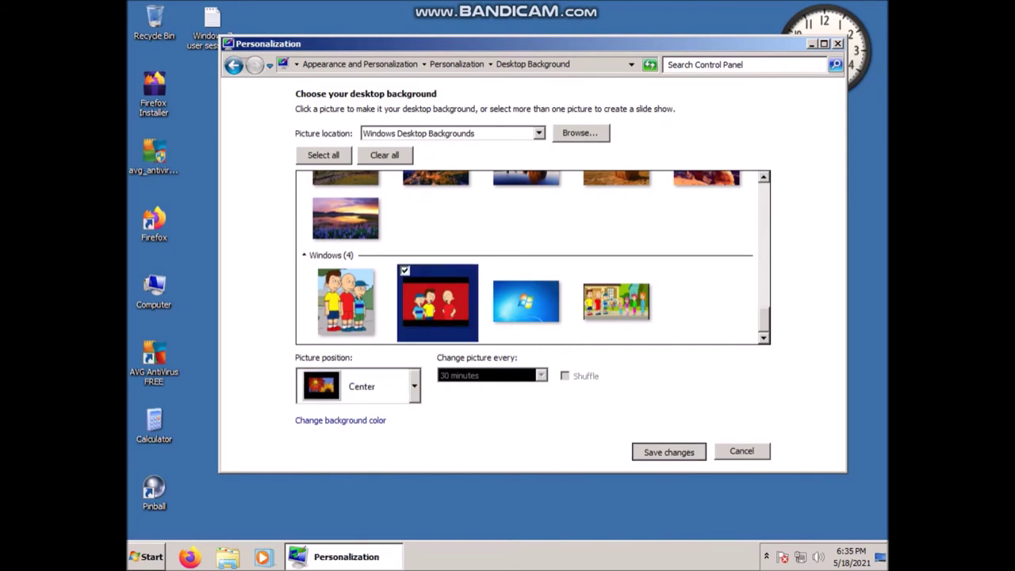
pyautogui.moveTo(531, 44); pyautogui.dragTo(505, 20)
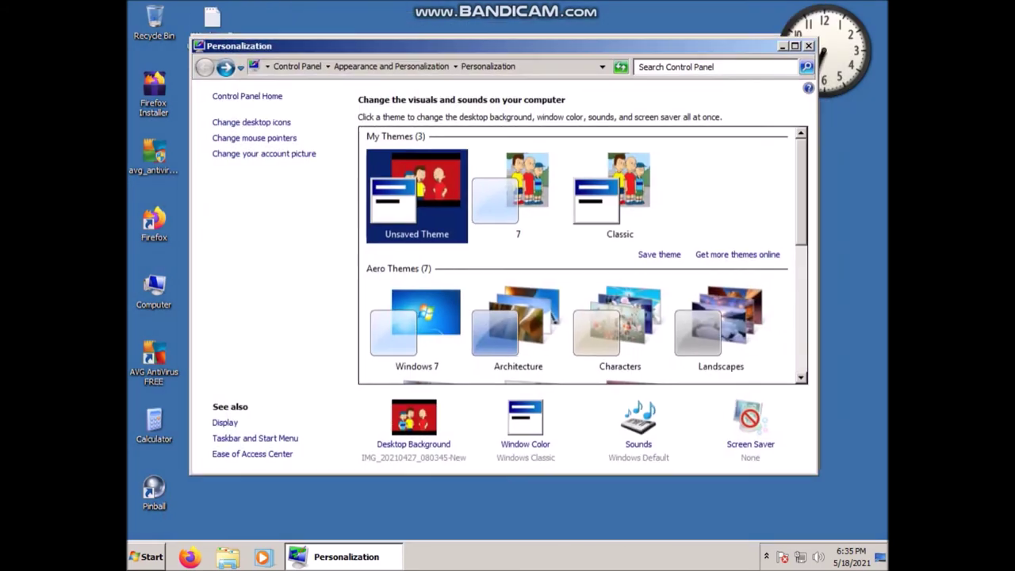
# - Set the Desktop item's colour to teal in Window Color and Appearance and apply the change
pyautogui.click(524, 427)
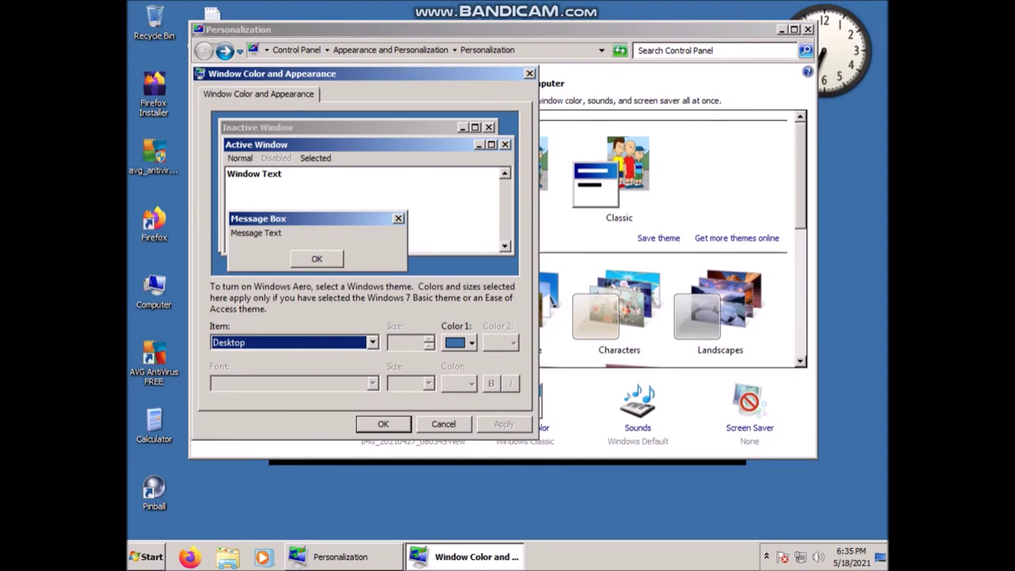
pyautogui.click(459, 343)
pyautogui.click(504, 425)
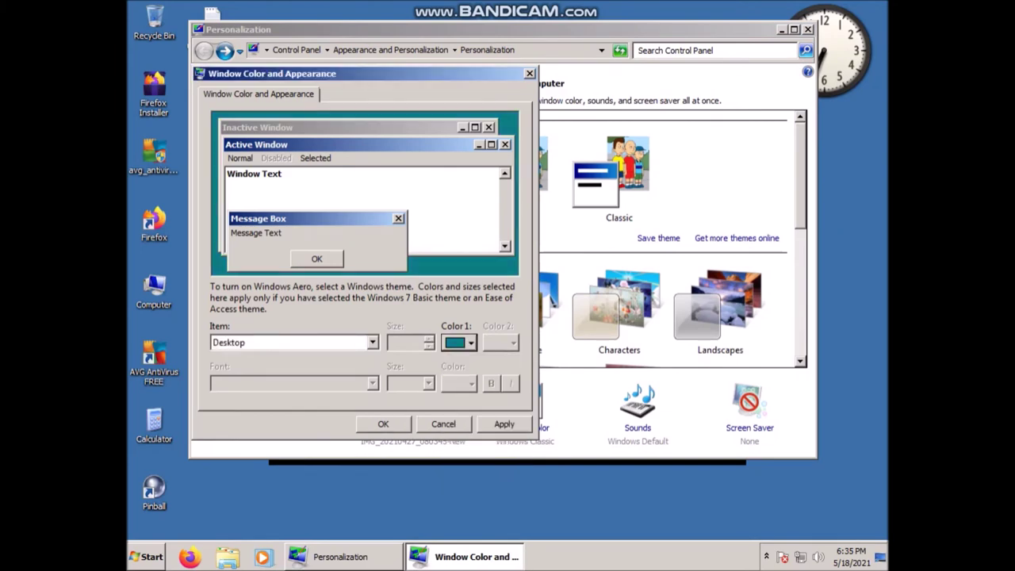
pyautogui.click(505, 424)
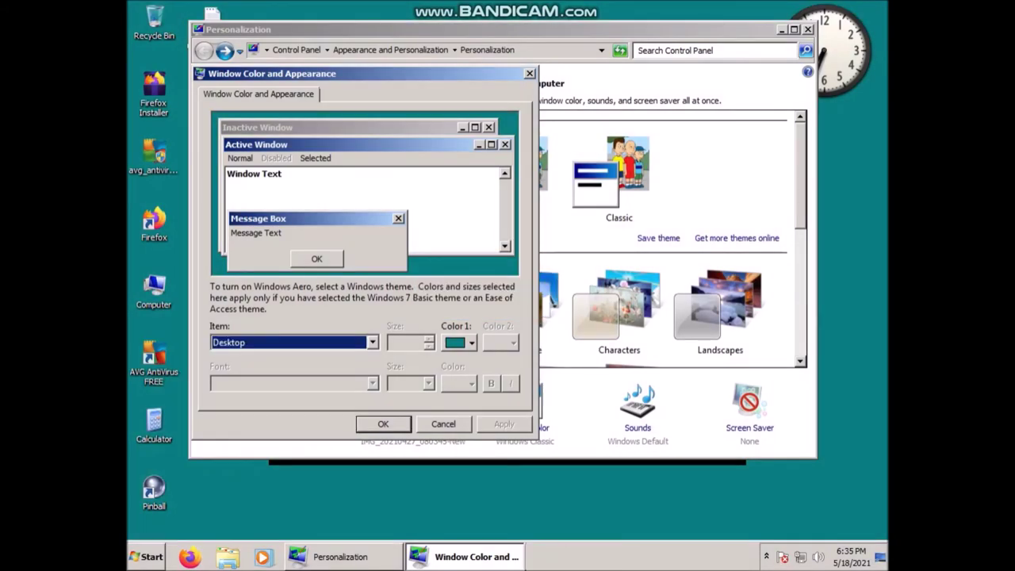
pyautogui.click(383, 424)
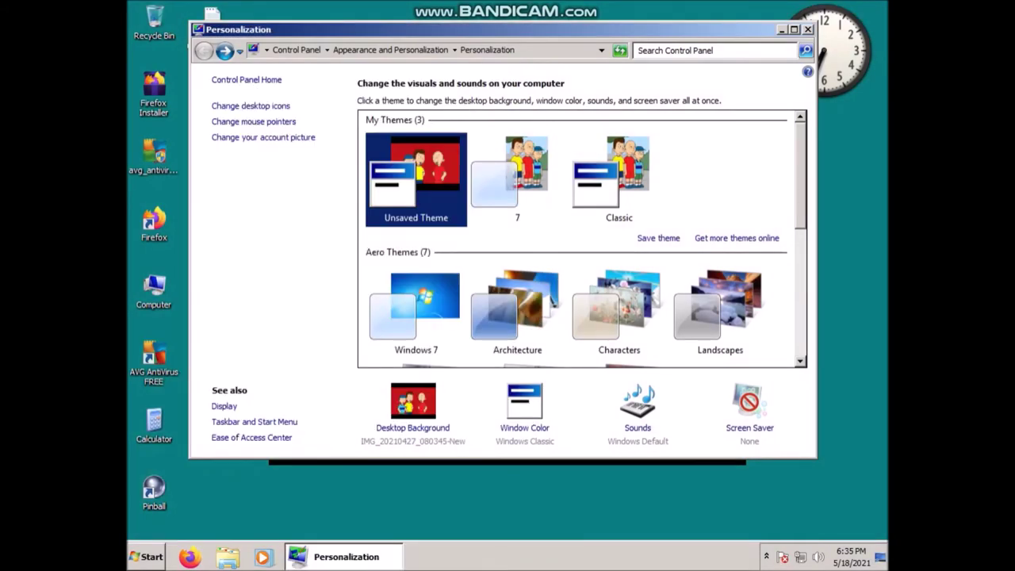
# - Save the current unsaved theme under the name Windows Classic
pyautogui.click(658, 238)
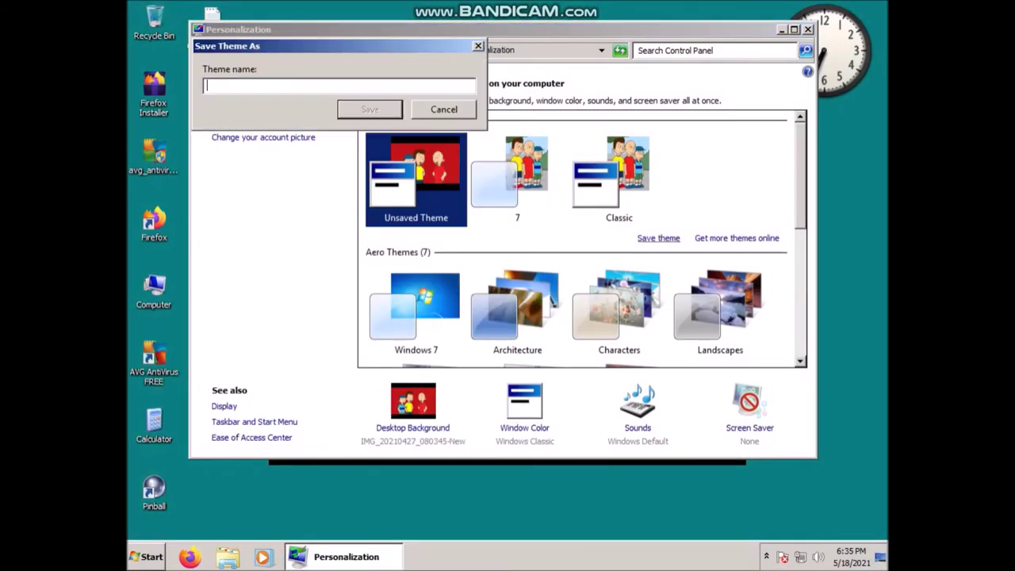
pyautogui.write('Windows Classic')
pyautogui.press('Return')
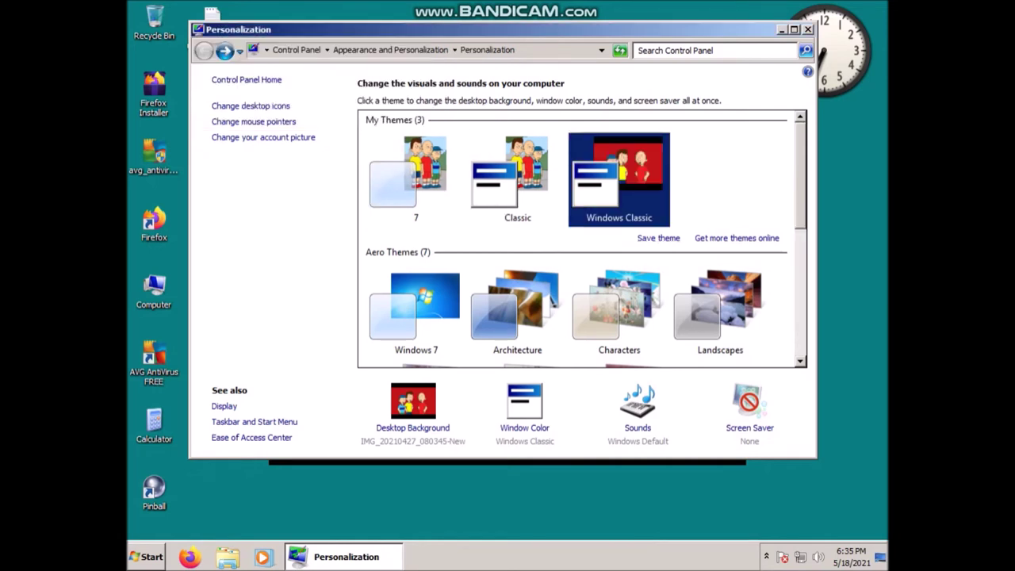
pyautogui.scroll(-5, 582, 238)
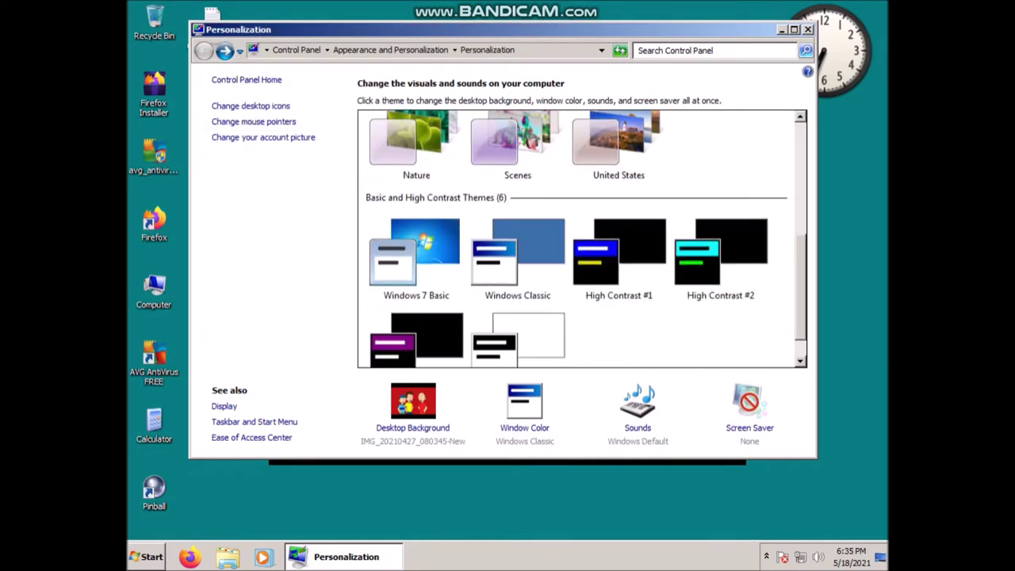
# - Close the Personalization window and remove the clock gadget from the desktop
pyautogui.click(807, 29)
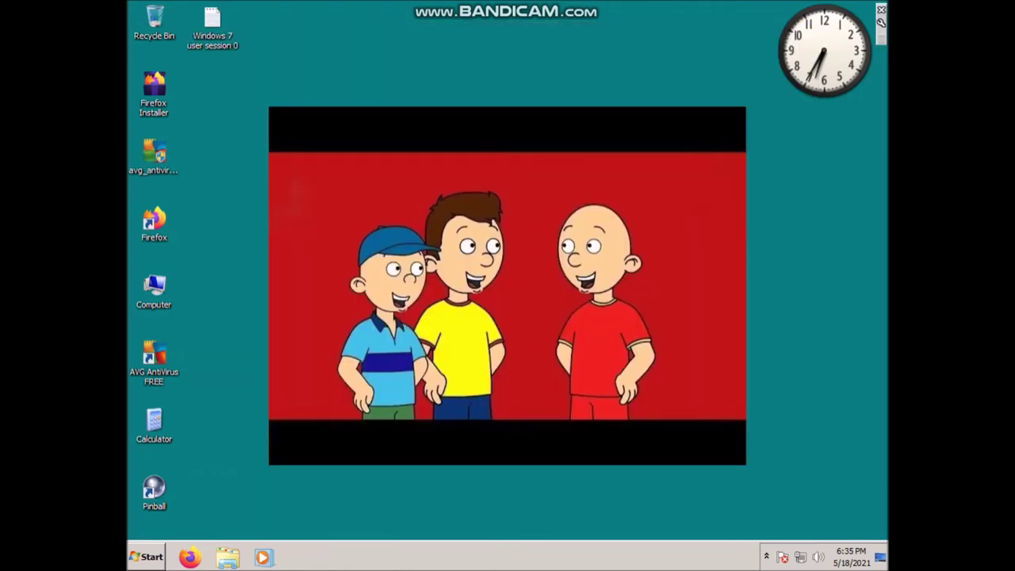
pyautogui.moveTo(825, 51); pyautogui.dragTo(731, 92)
pyautogui.click(788, 49)
# - Start Task Manager and open the full Services console from its services list
pyautogui.rightClick(499, 557)
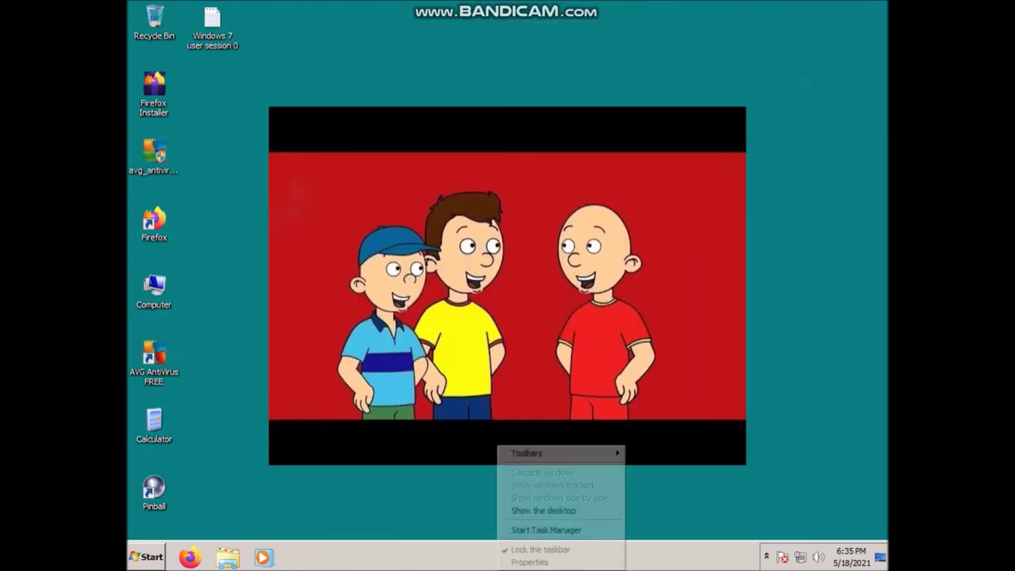
pyautogui.moveTo(555, 452)
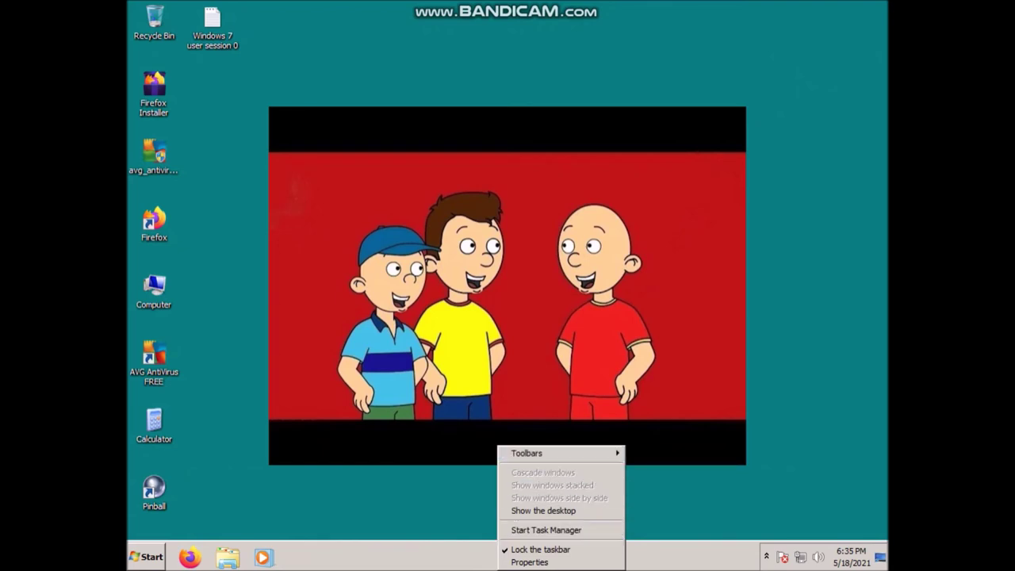
pyautogui.click(546, 530)
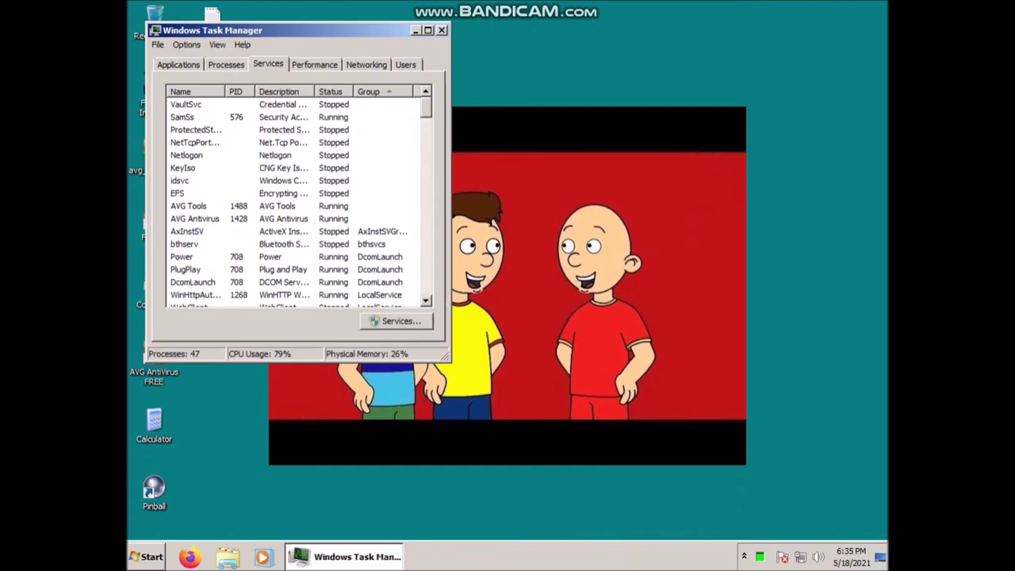
pyautogui.moveTo(317, 30); pyautogui.dragTo(494, 33)
pyautogui.scroll(-2, 323, 208)
pyautogui.scroll(1, 324, 207)
pyautogui.click(588, 324)
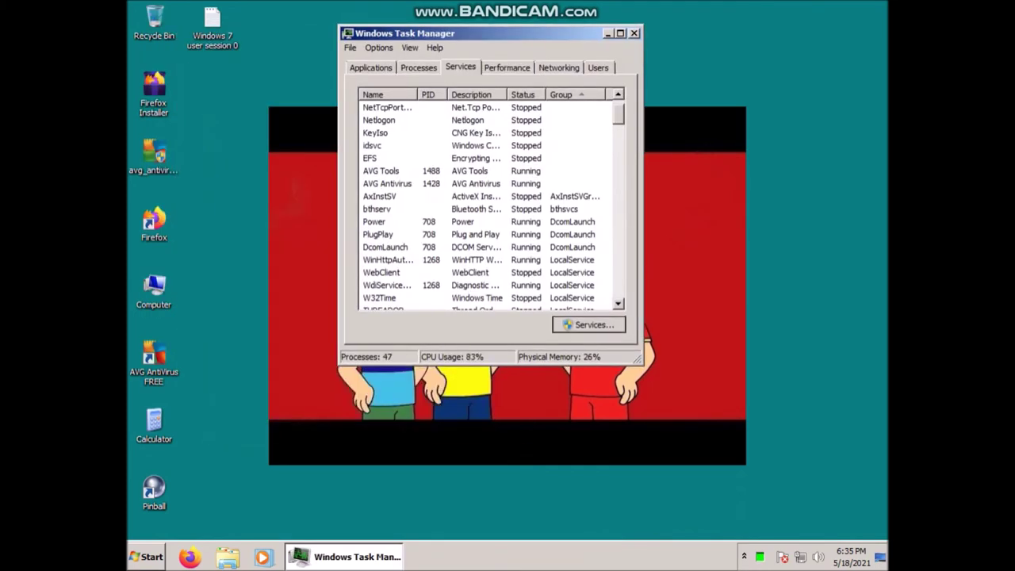
pyautogui.click(587, 323)
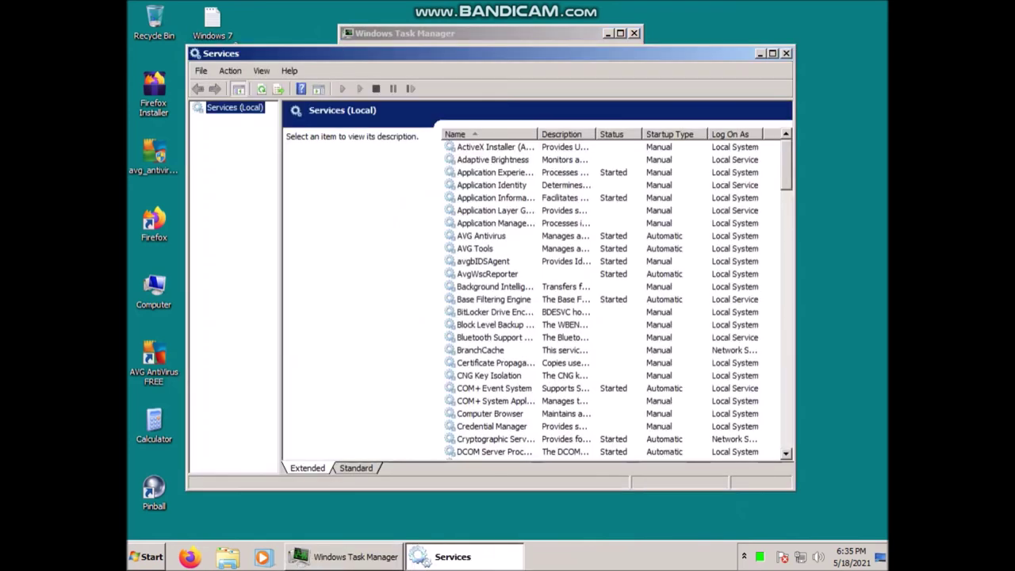
# - Find the Desktop Window Manager Session Manager service, open its properties and stop the service
pyautogui.click(493, 337)
pyautogui.scroll(-5, 507, 337)
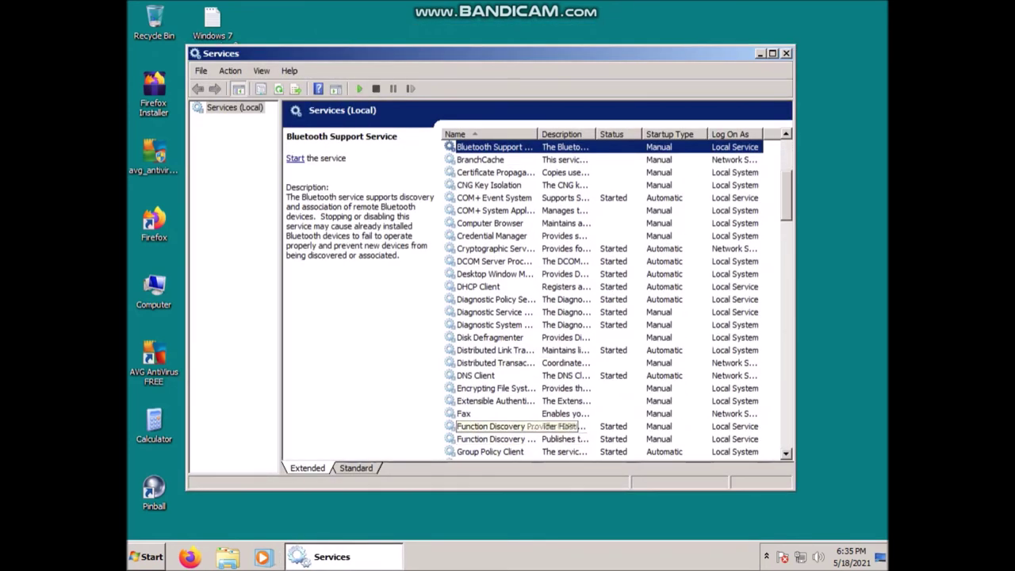
pyautogui.click(493, 312)
pyautogui.click(493, 337)
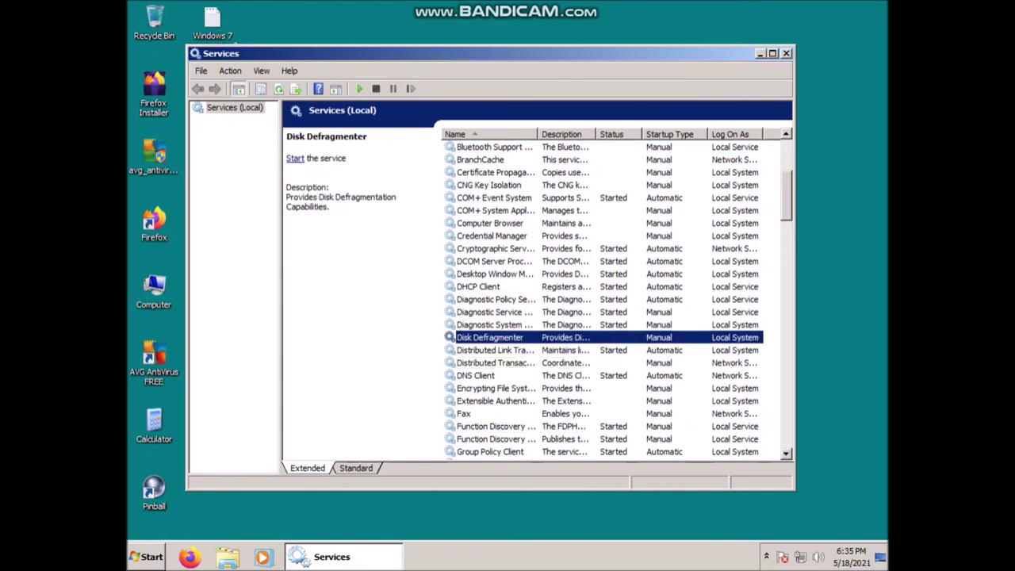
pyautogui.click(495, 299)
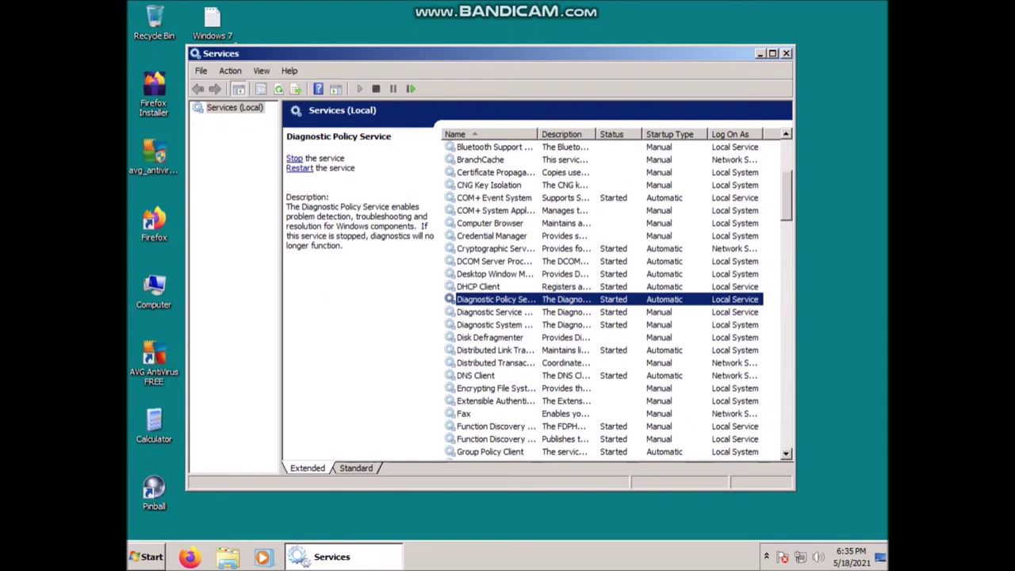
pyautogui.doubleClick(495, 274)
pyautogui.click(453, 326)
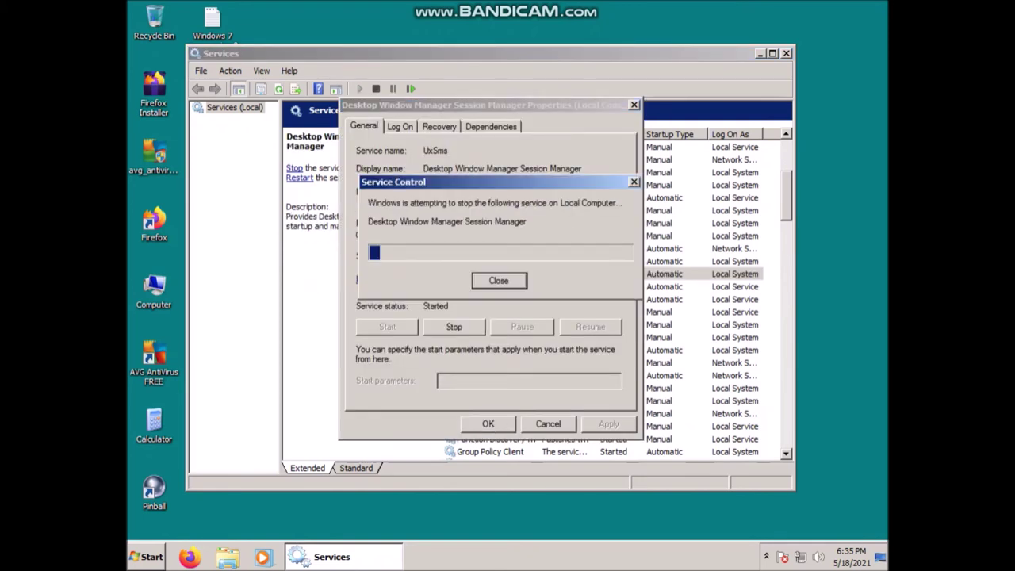
# - Set the Desktop Window Manager Session Manager's startup type to Manual, apply it and close the Services console
pyautogui.click(523, 256)
pyautogui.press('Down')
pyautogui.press('Return')
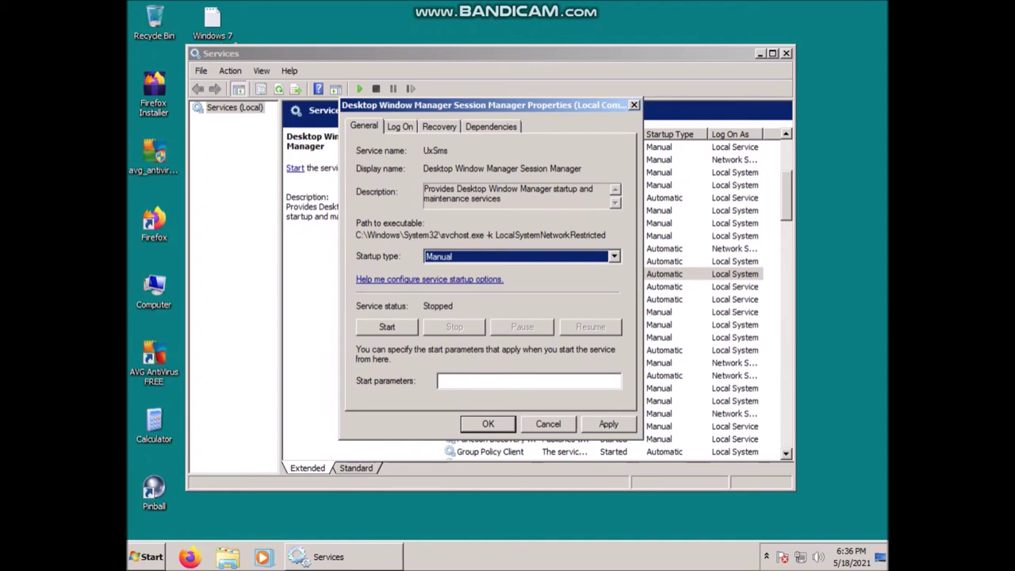
pyautogui.click(609, 424)
pyautogui.press('Return')
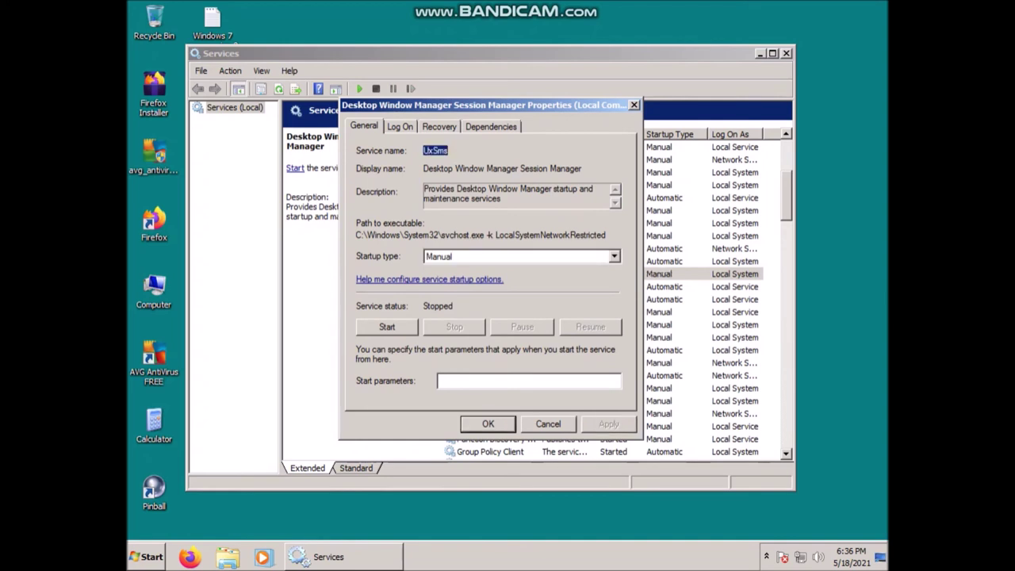
pyautogui.press('Return')
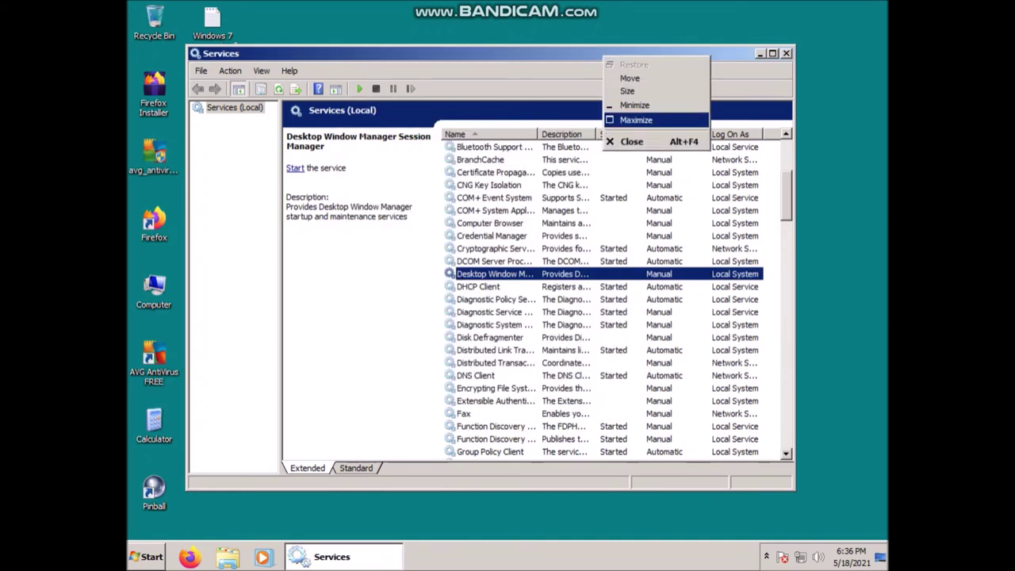
pyautogui.click(632, 142)
# - Move the "Windows 7 user session 0" text file to the Recycle Bin and empty the bin permanently
pyautogui.click(213, 25)
pyautogui.moveTo(213, 25); pyautogui.dragTo(162, 21)
pyautogui.rightClick(163, 20)
pyautogui.press('Return')
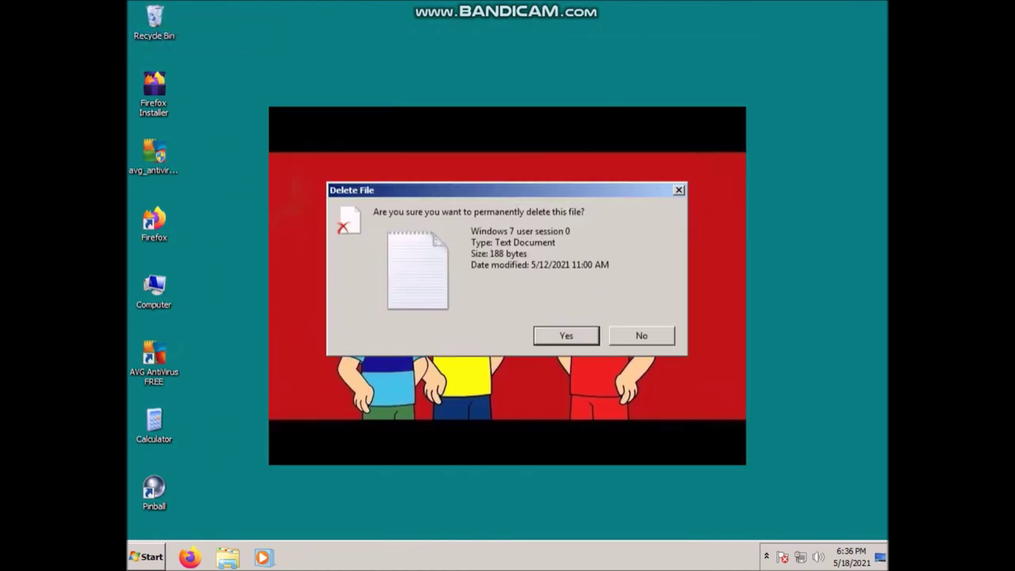
pyautogui.press('Return')
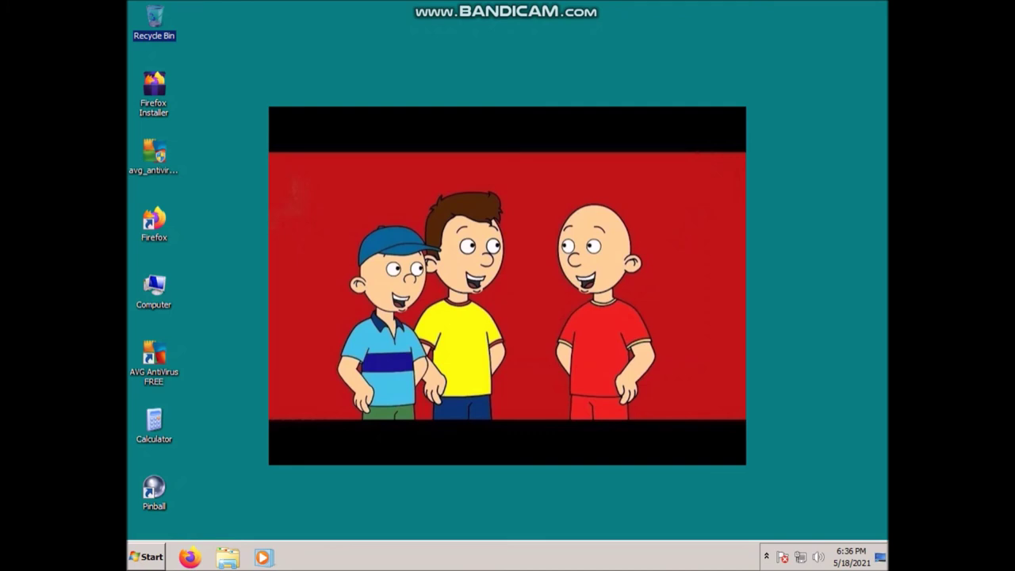